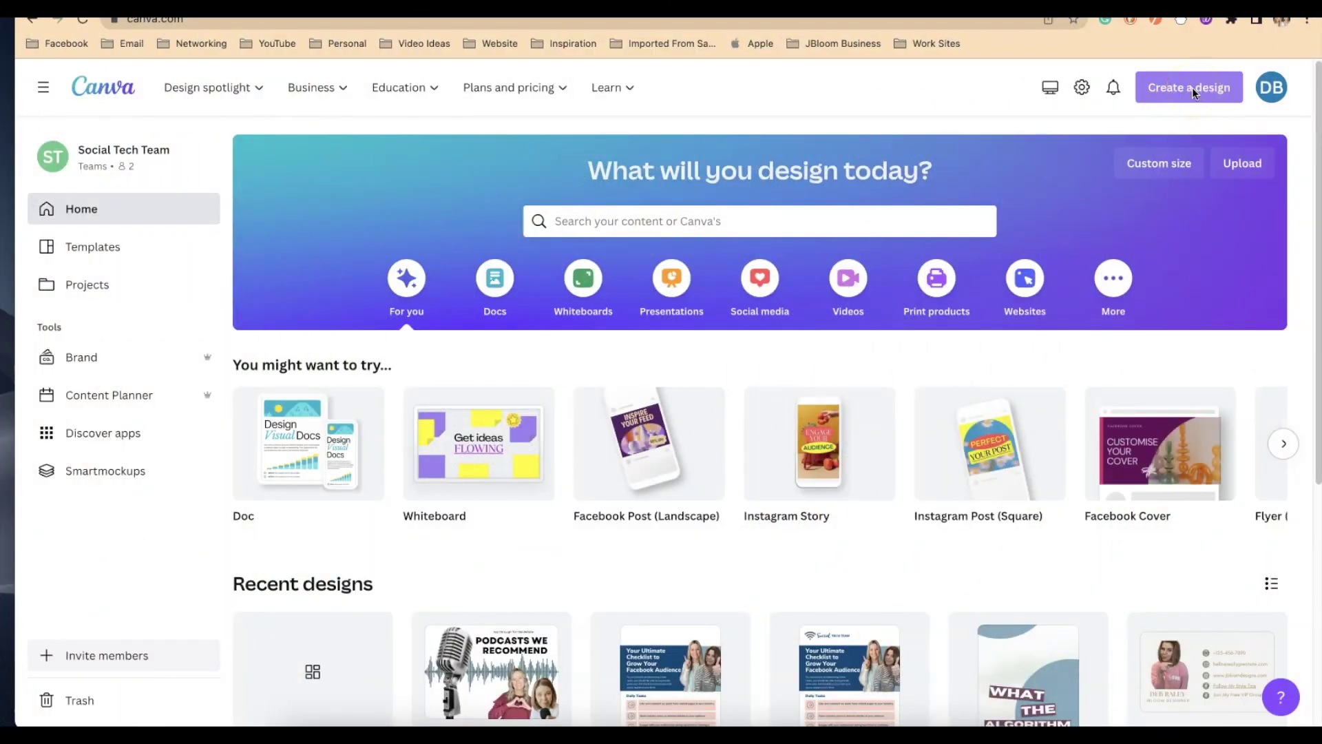
- Create a new blank Instagram Post (Square) design from the Canva home page
{"action": "left_click", "coordinate": [1192, 88]}
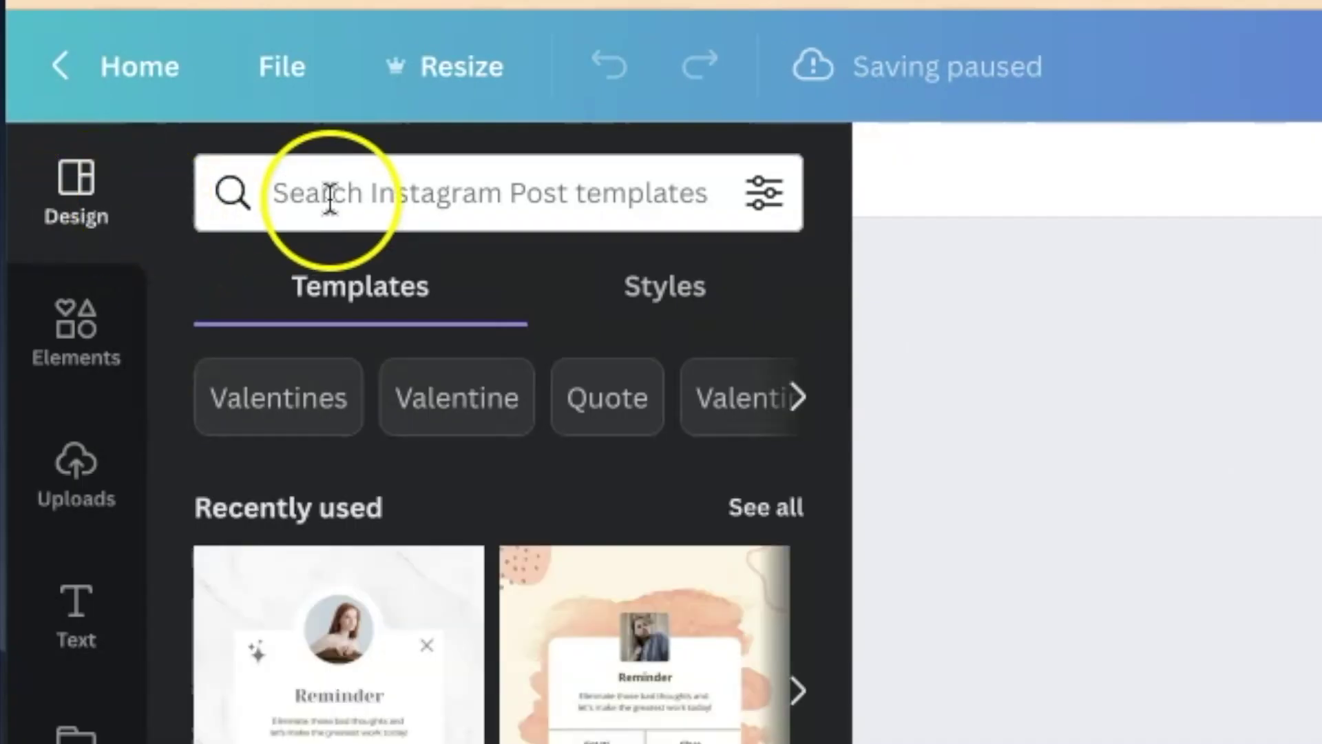
- Search the templates for 'remind' and open the five-page Reminder popup card design
{"action": "left_click", "coordinate": [148, 133]}
{"action": "left_click", "coordinate": [357, 375]}
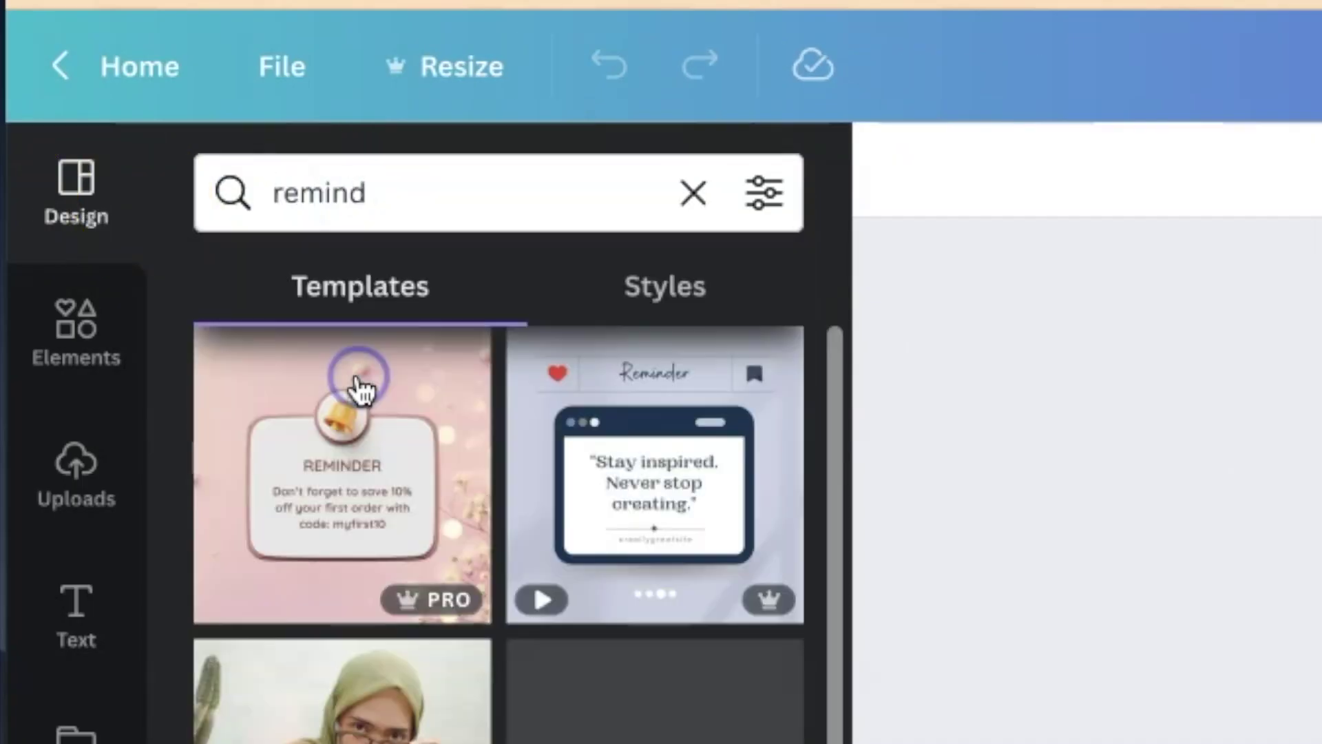
{"action": "scroll", "coordinate": [490, 620], "scroll_direction": "down", "scroll_amount": 3}
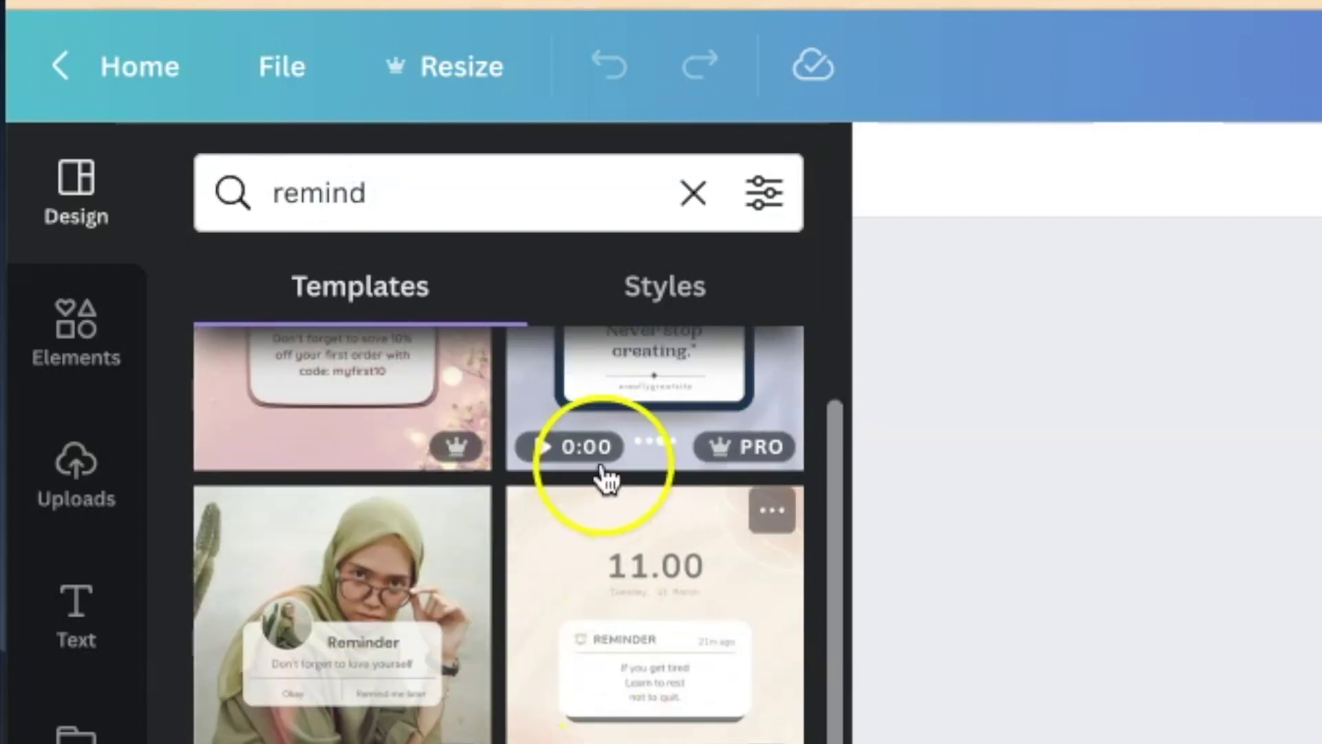
{"action": "scroll", "coordinate": [603, 721], "scroll_direction": "down", "scroll_amount": 3}
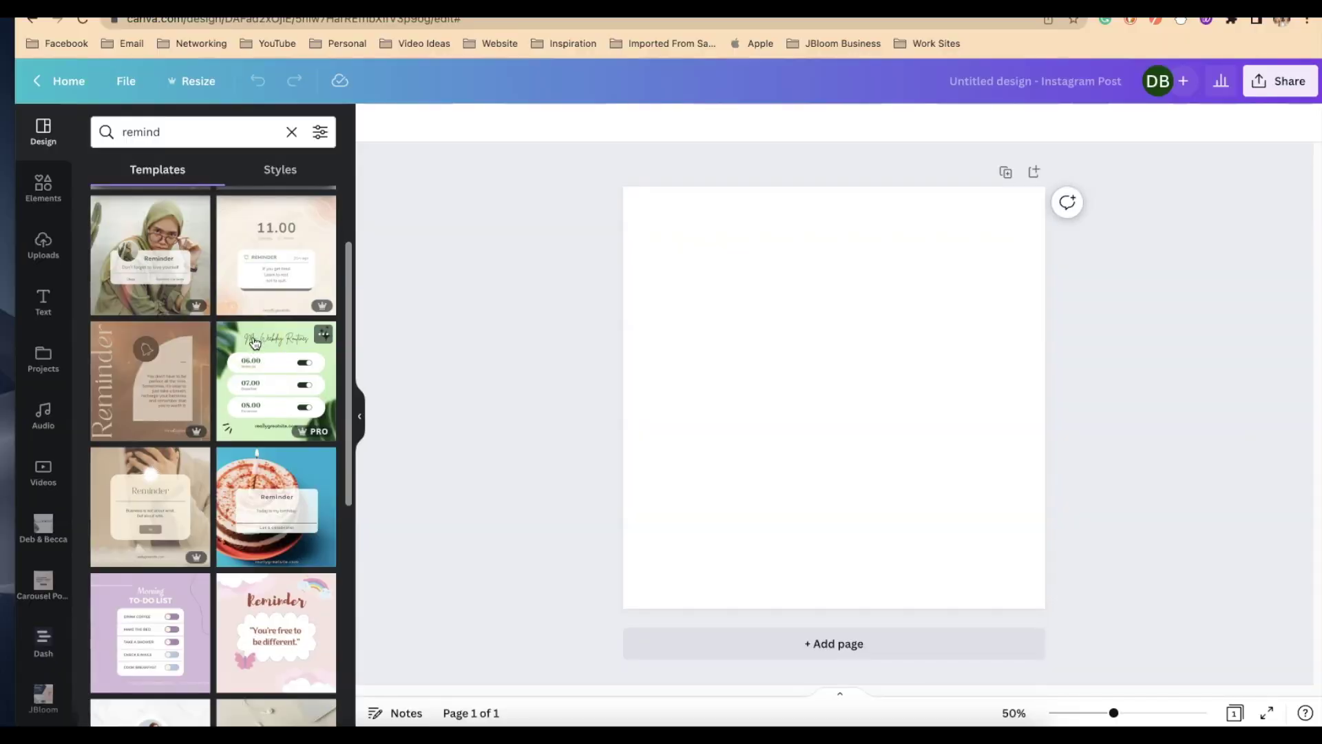
{"action": "left_click", "coordinate": [539, 256]}
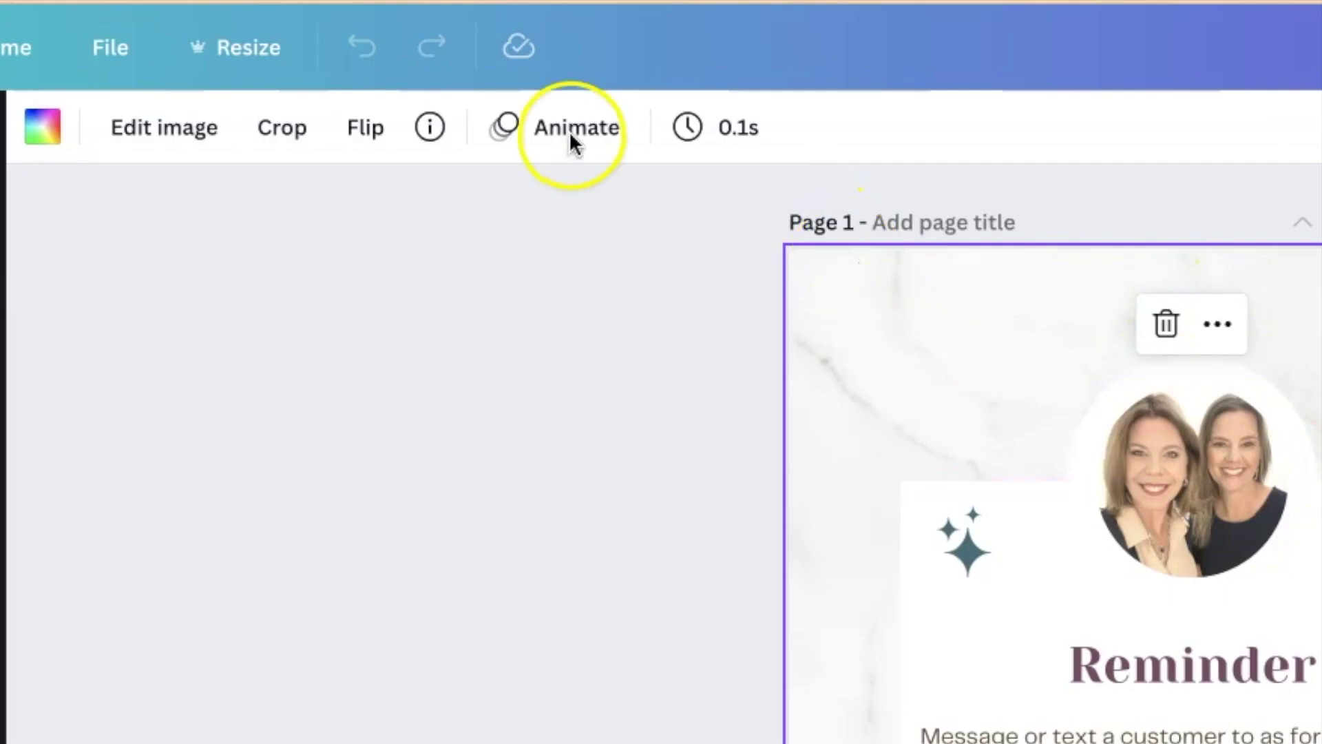
- Give page 1 the Corporate page animation with 0.1s timing
{"action": "left_click", "coordinate": [352, 129]}
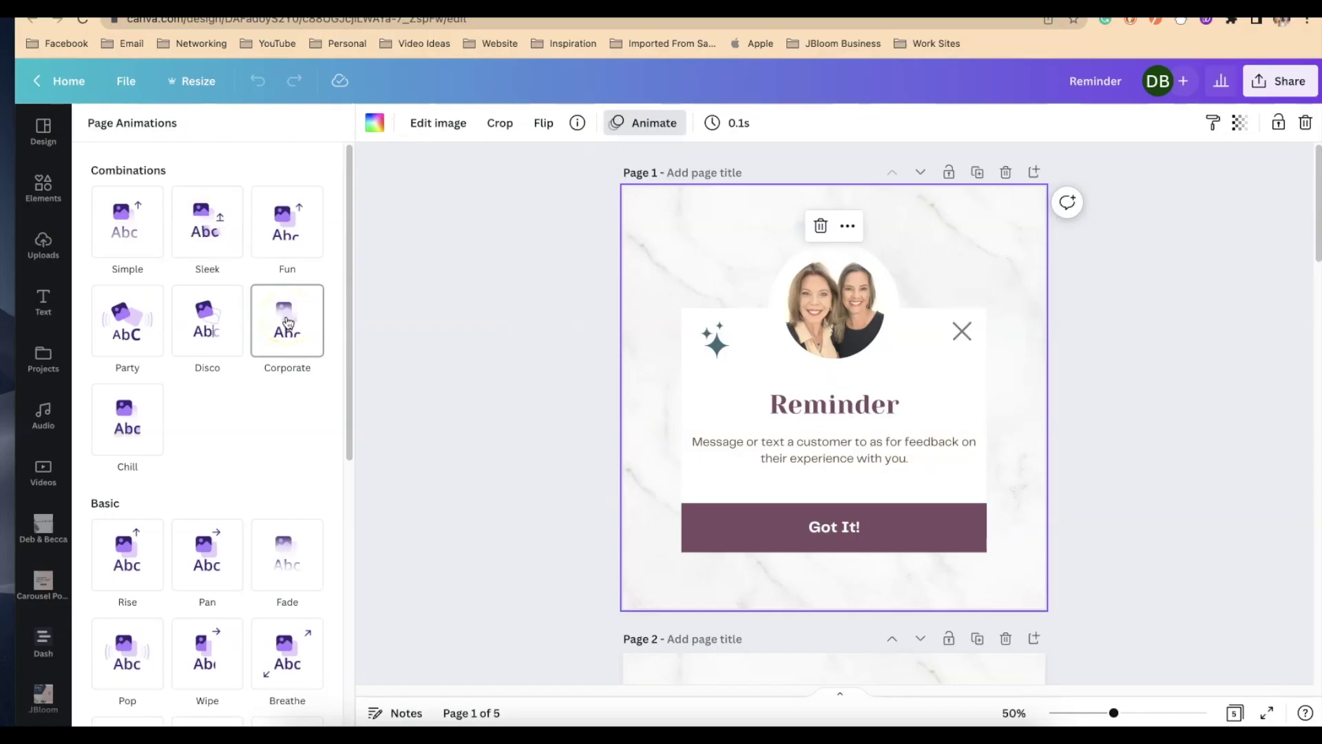
{"action": "left_click", "coordinate": [288, 321]}
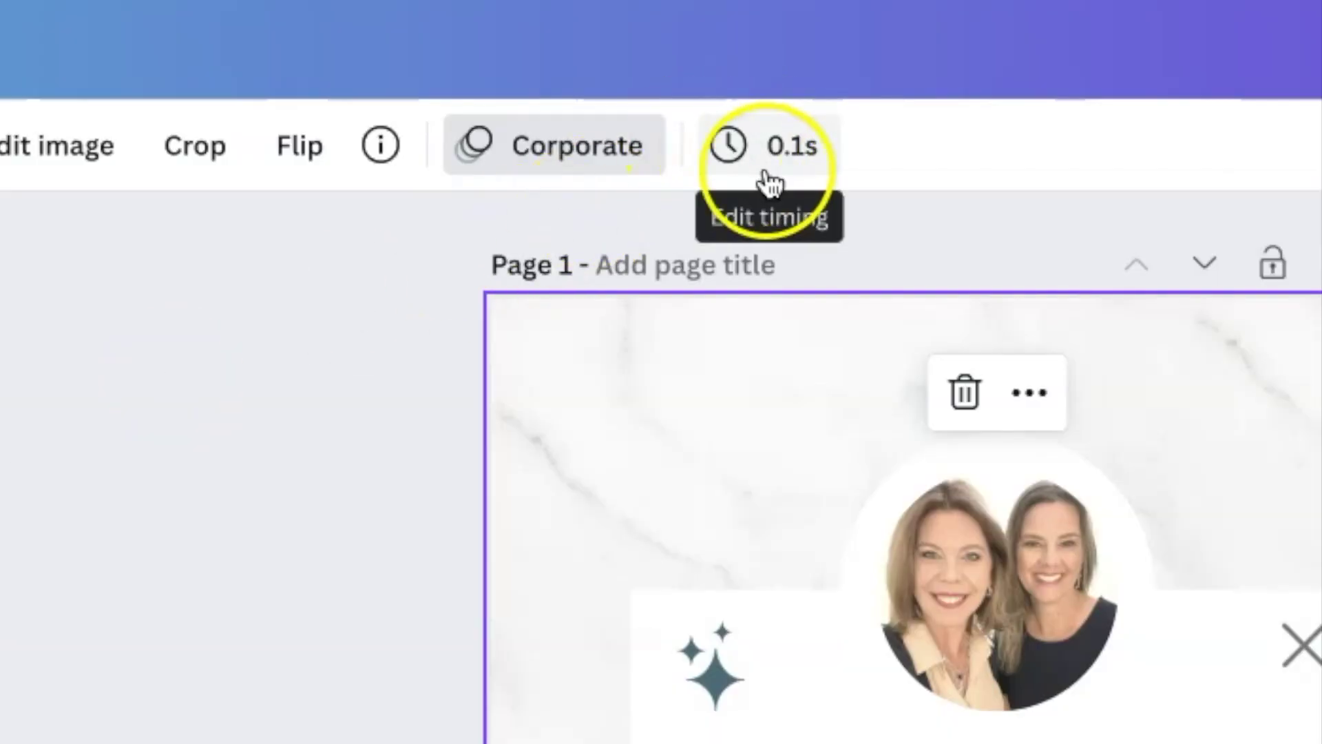
{"action": "left_click", "coordinate": [810, 155]}
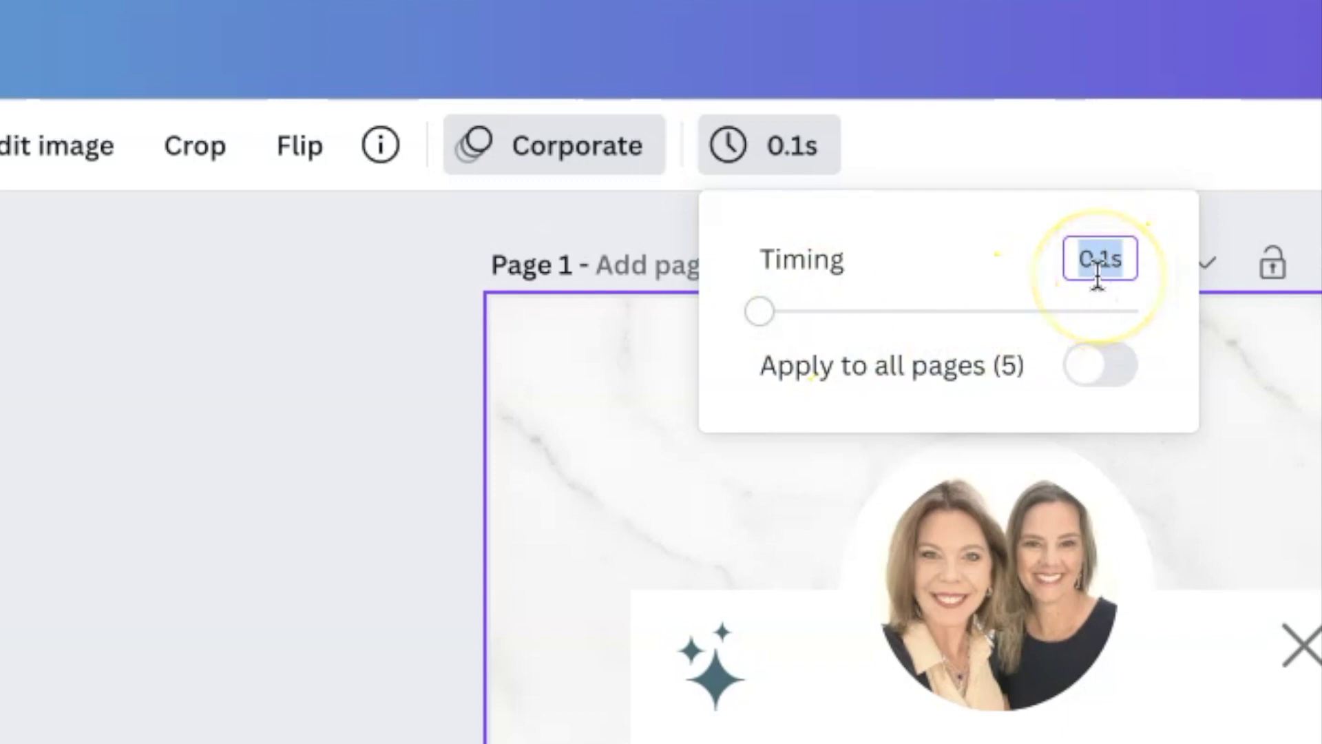
{"action": "left_click", "coordinate": [706, 434]}
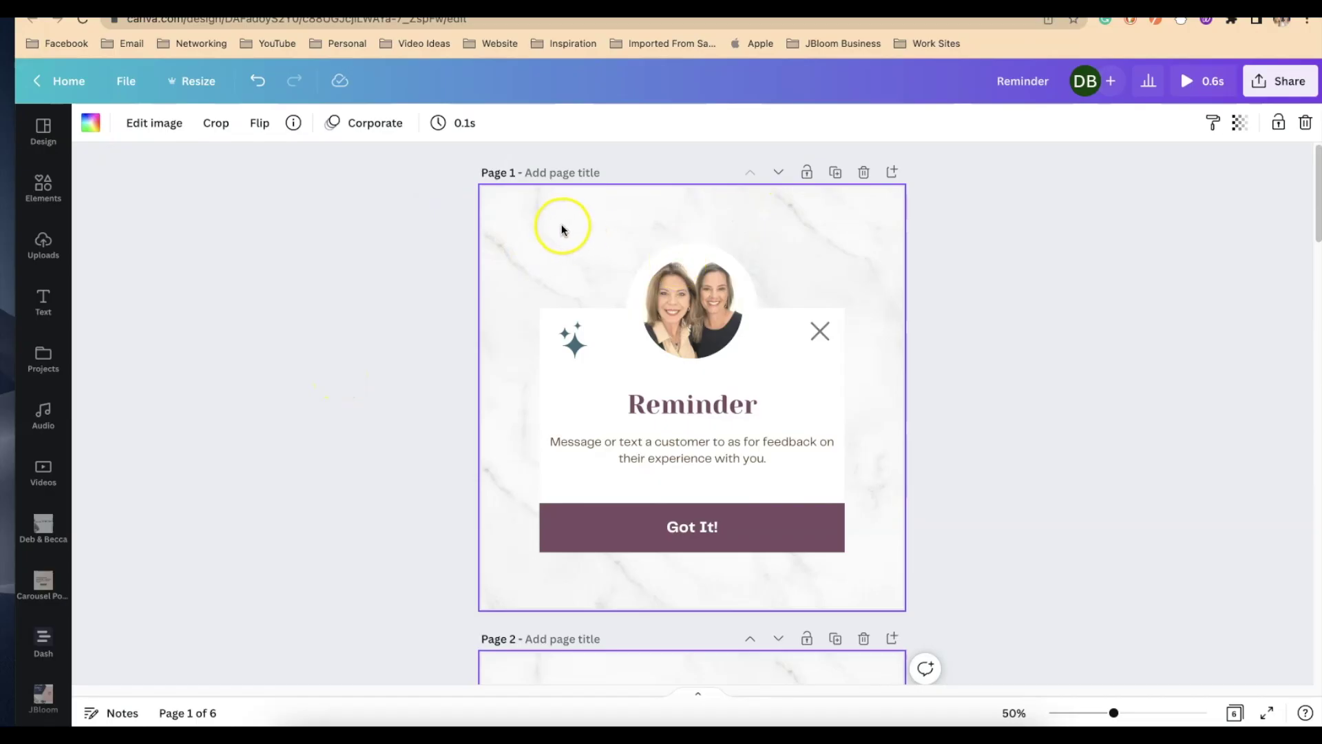
- Duplicate page 1 and select the resulting second page
{"action": "left_click", "coordinate": [835, 173]}
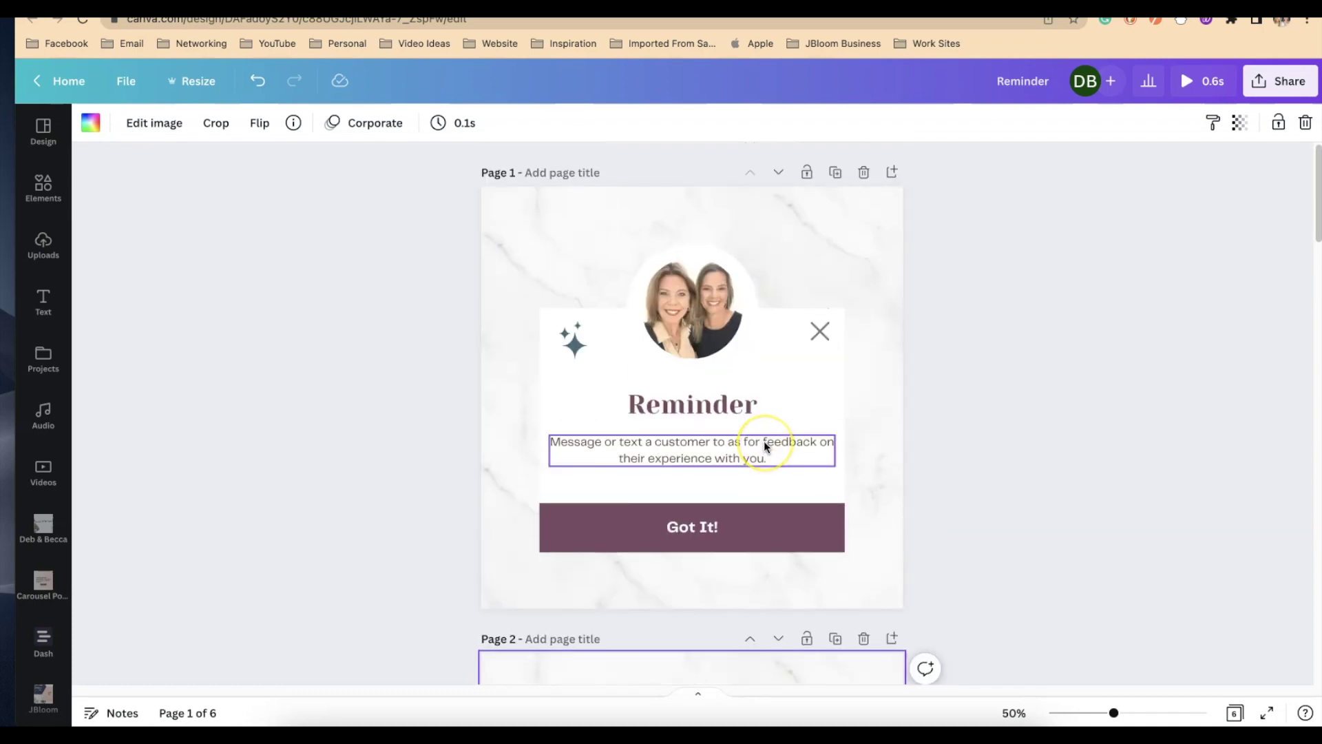
{"action": "scroll", "coordinate": [772, 427], "scroll_direction": "up", "scroll_amount": 3}
{"action": "left_click", "coordinate": [789, 418]}
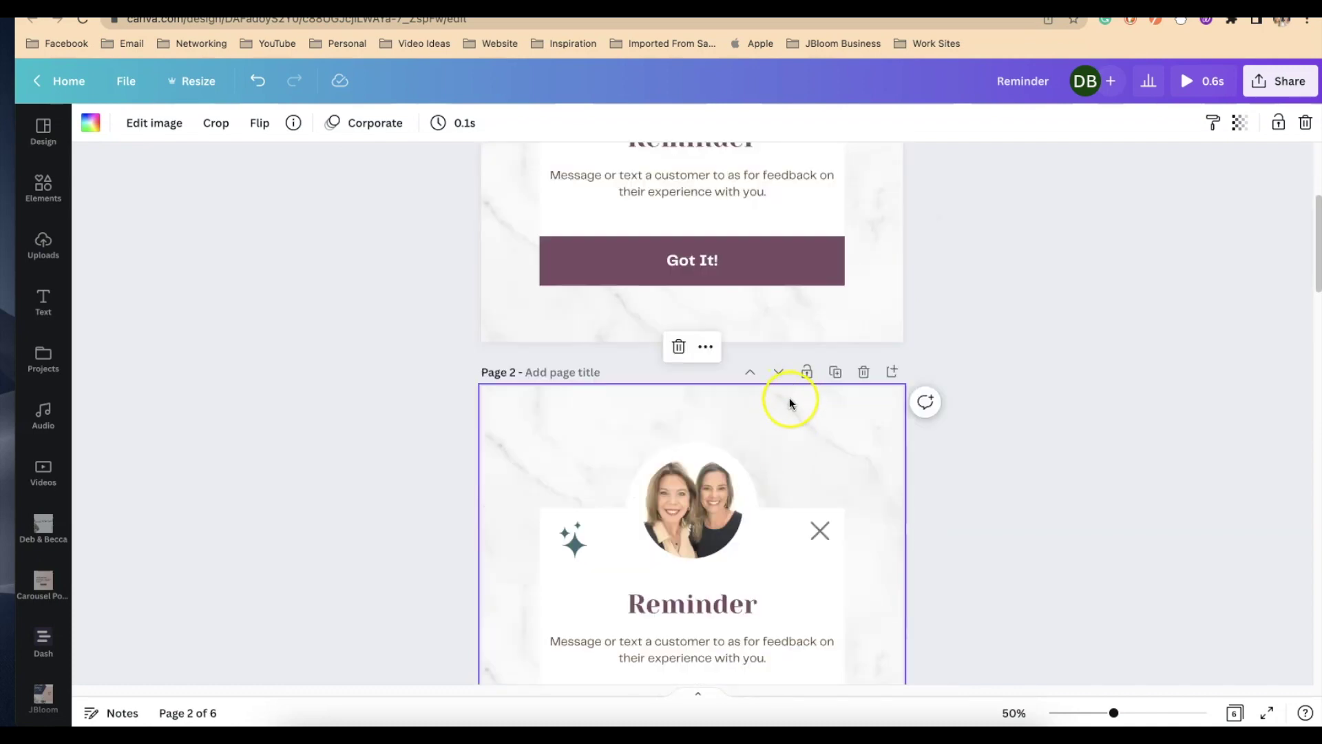
{"action": "scroll", "coordinate": [790, 402], "scroll_direction": "up", "scroll_amount": 2}
{"action": "left_click", "coordinate": [502, 242]}
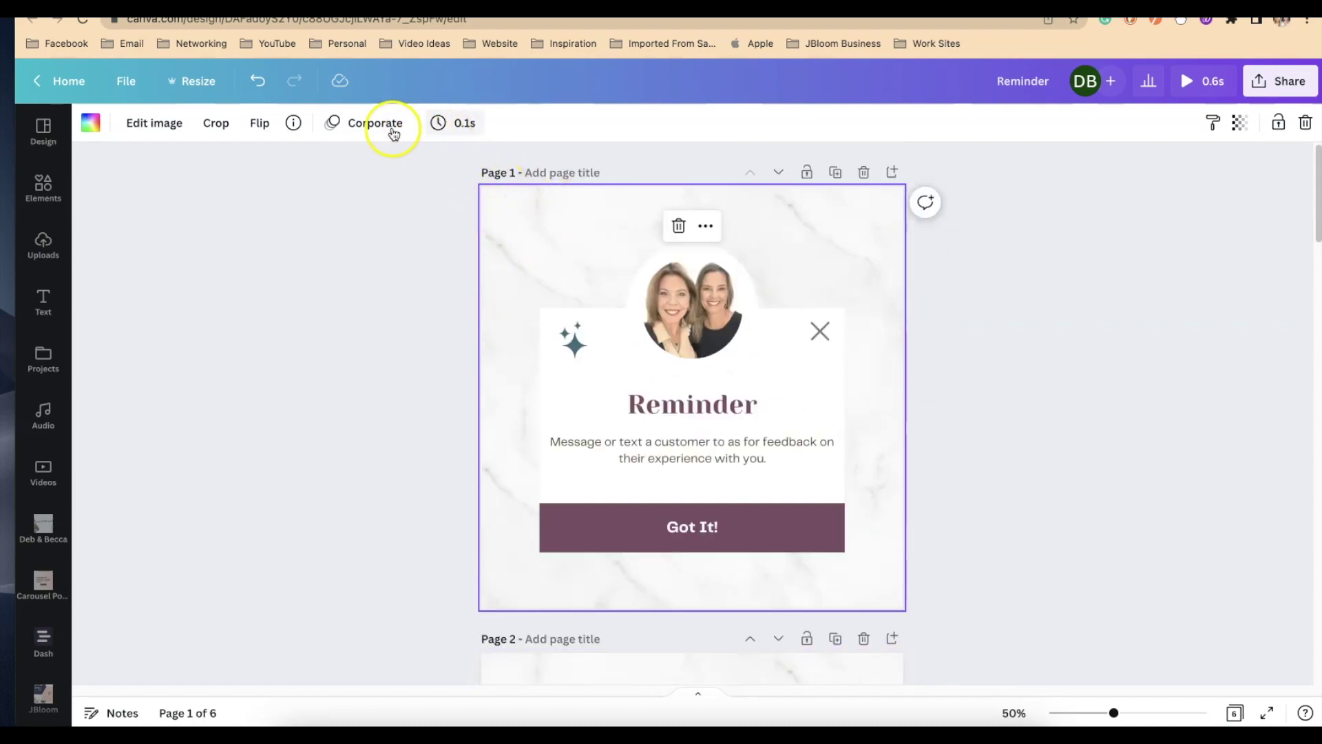
{"action": "scroll", "coordinate": [508, 259], "scroll_direction": "down", "scroll_amount": 5}
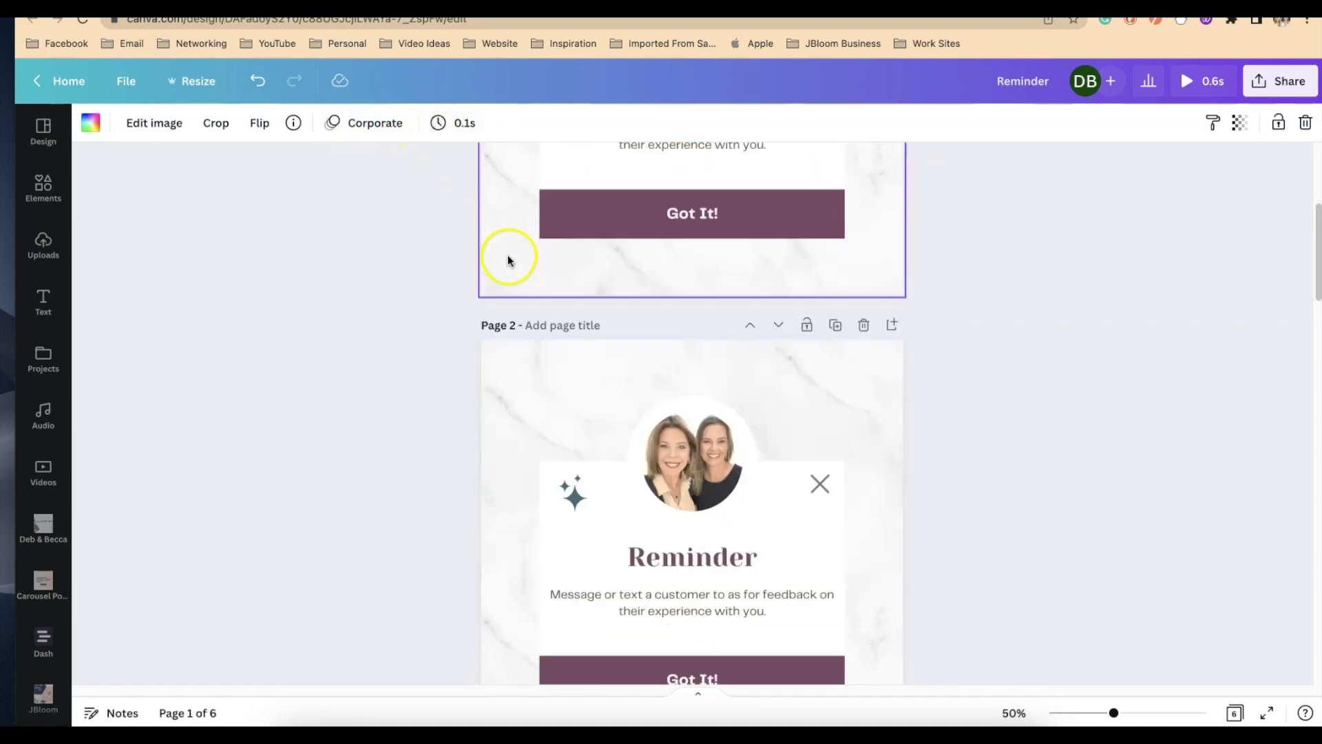
{"action": "left_click", "coordinate": [517, 402]}
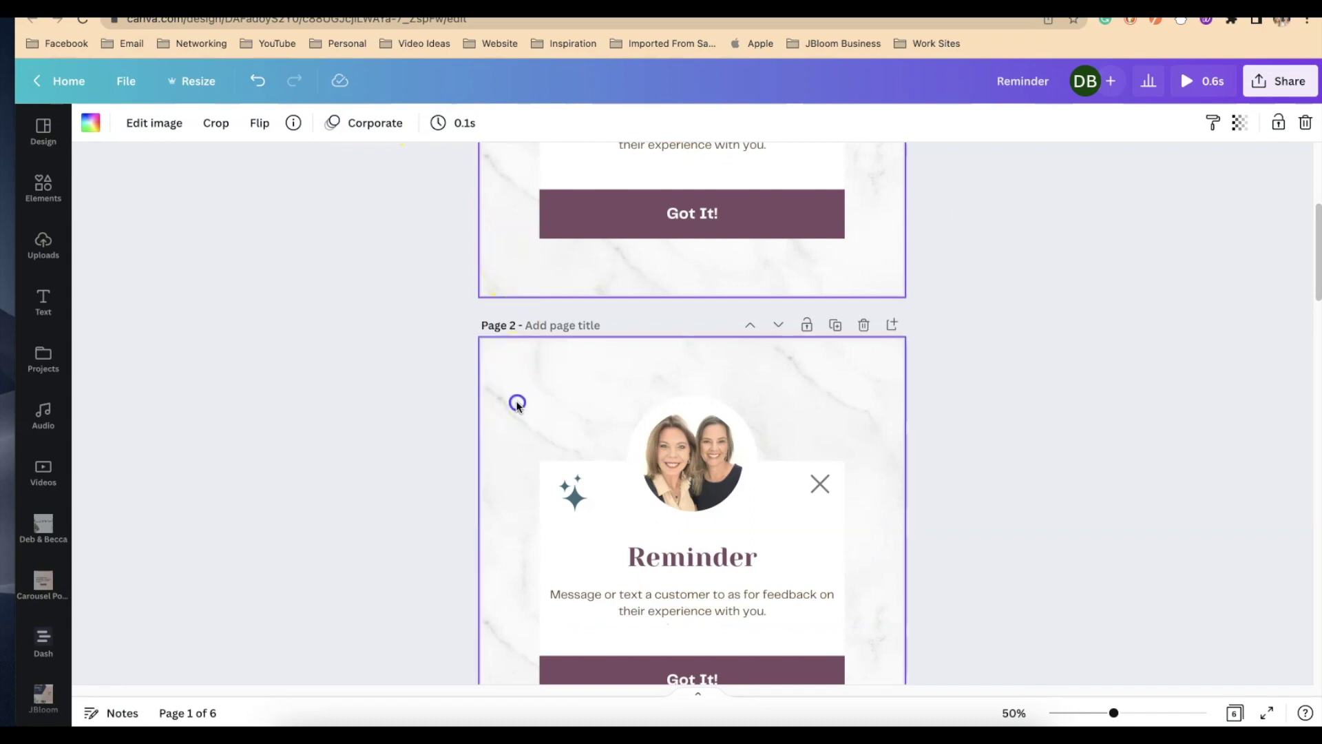
- Remove all animations from page 2 and reselect it to confirm none remain
{"action": "left_click", "coordinate": [363, 122]}
{"action": "left_click", "coordinate": [230, 656]}
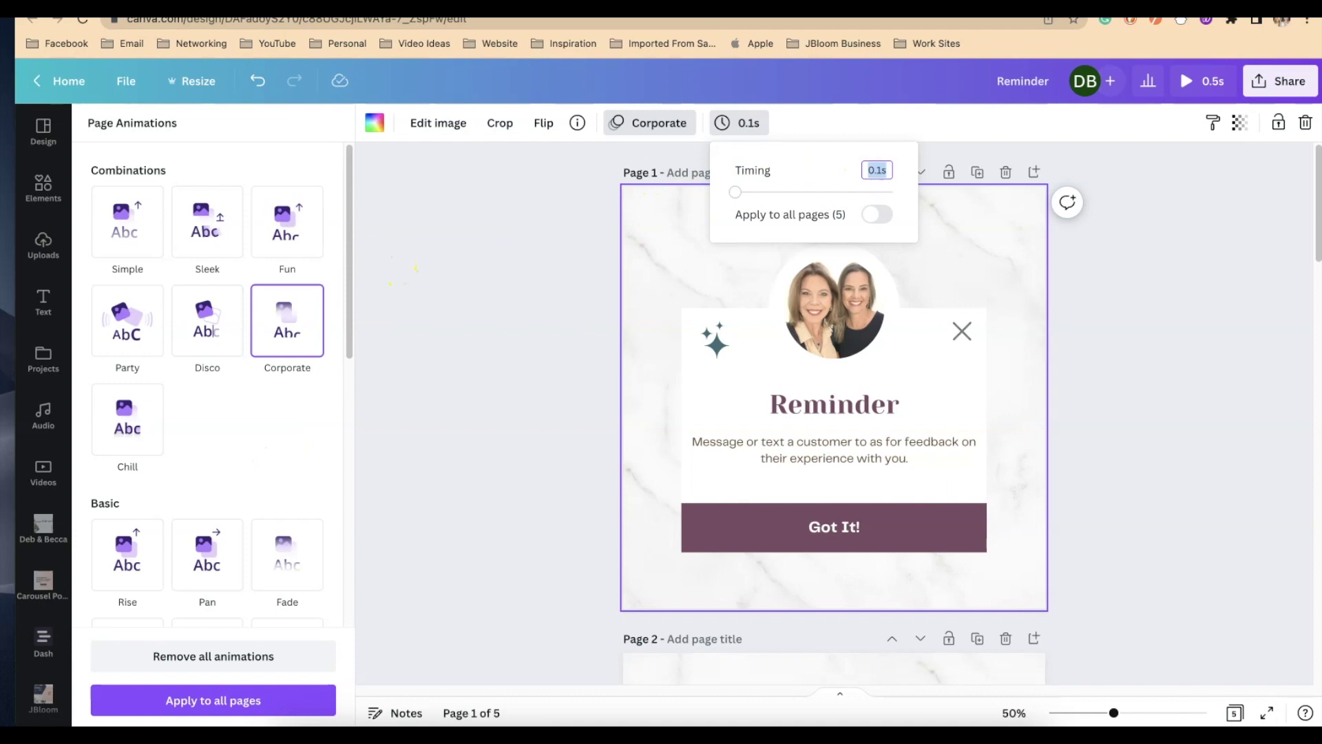
{"action": "left_click", "coordinate": [1006, 177]}
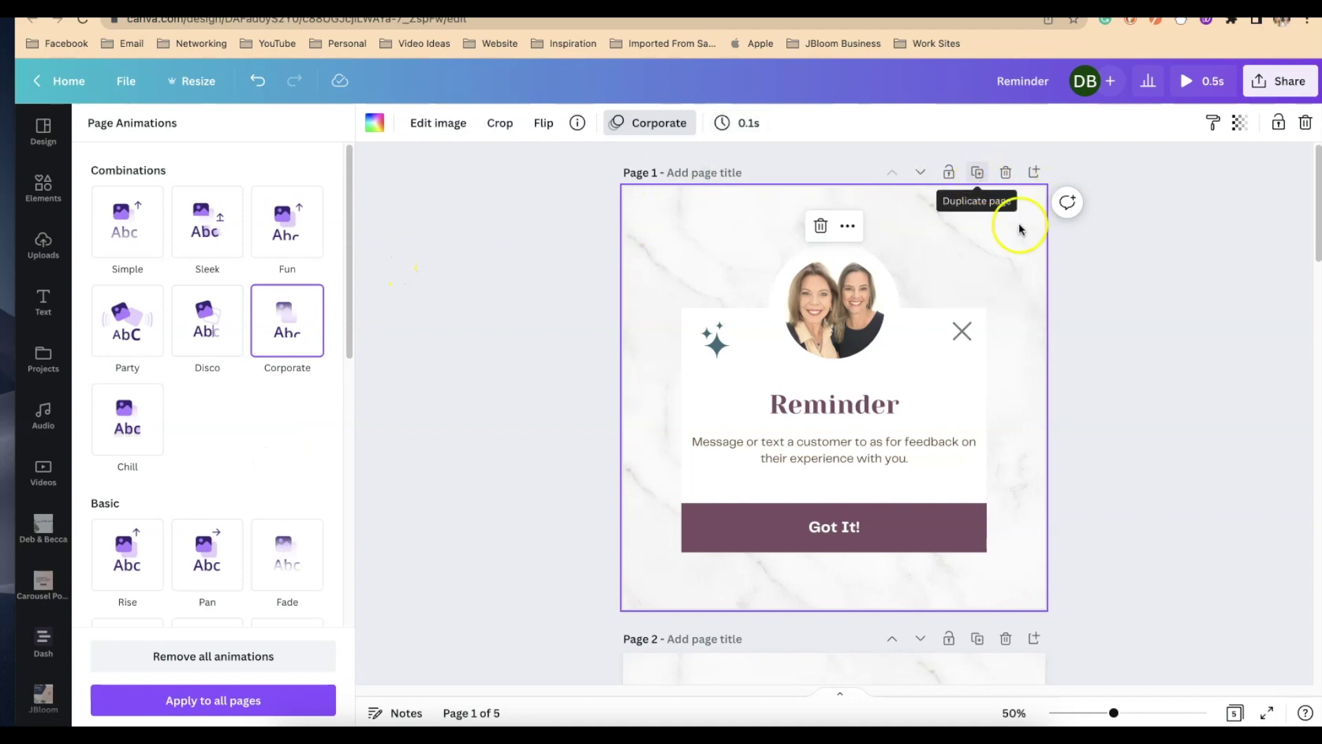
{"action": "scroll", "coordinate": [1017, 275], "scroll_direction": "down", "scroll_amount": 5}
{"action": "left_click", "coordinate": [1011, 313]}
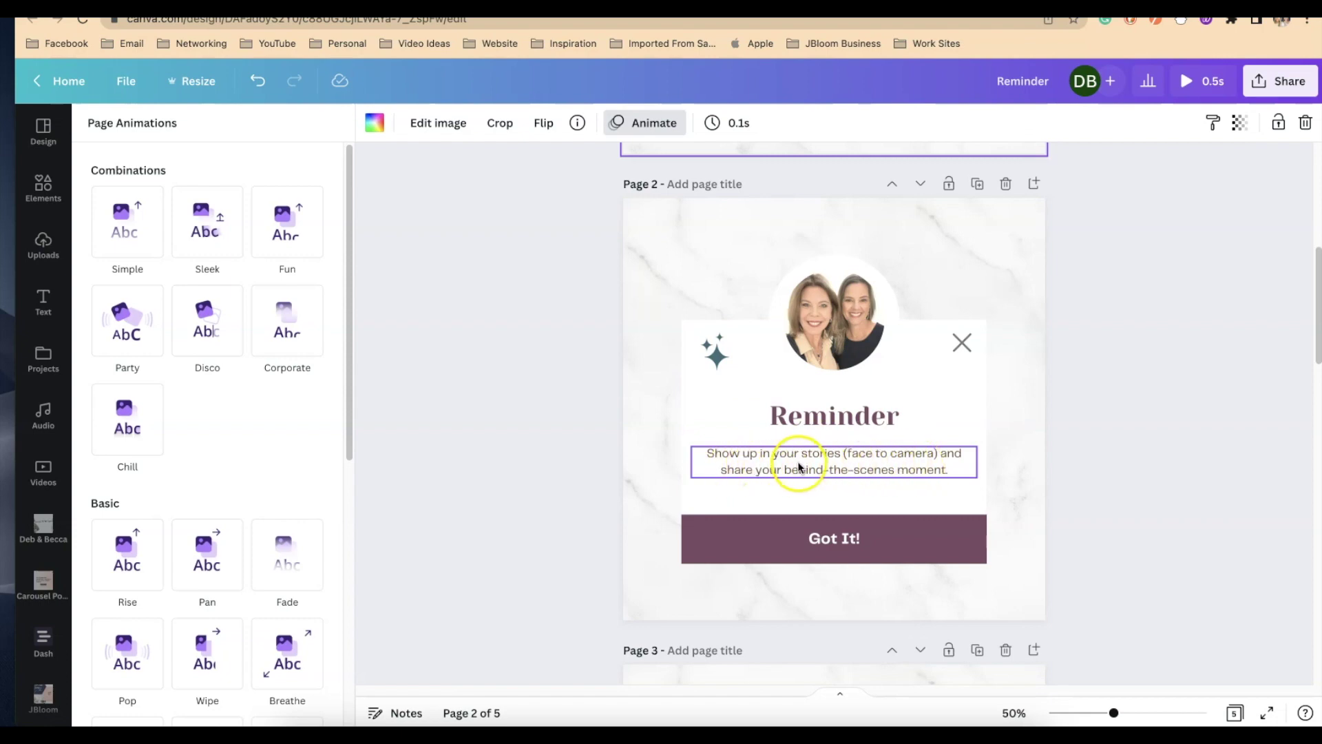
{"action": "scroll", "coordinate": [827, 462], "scroll_direction": "down", "scroll_amount": 7}
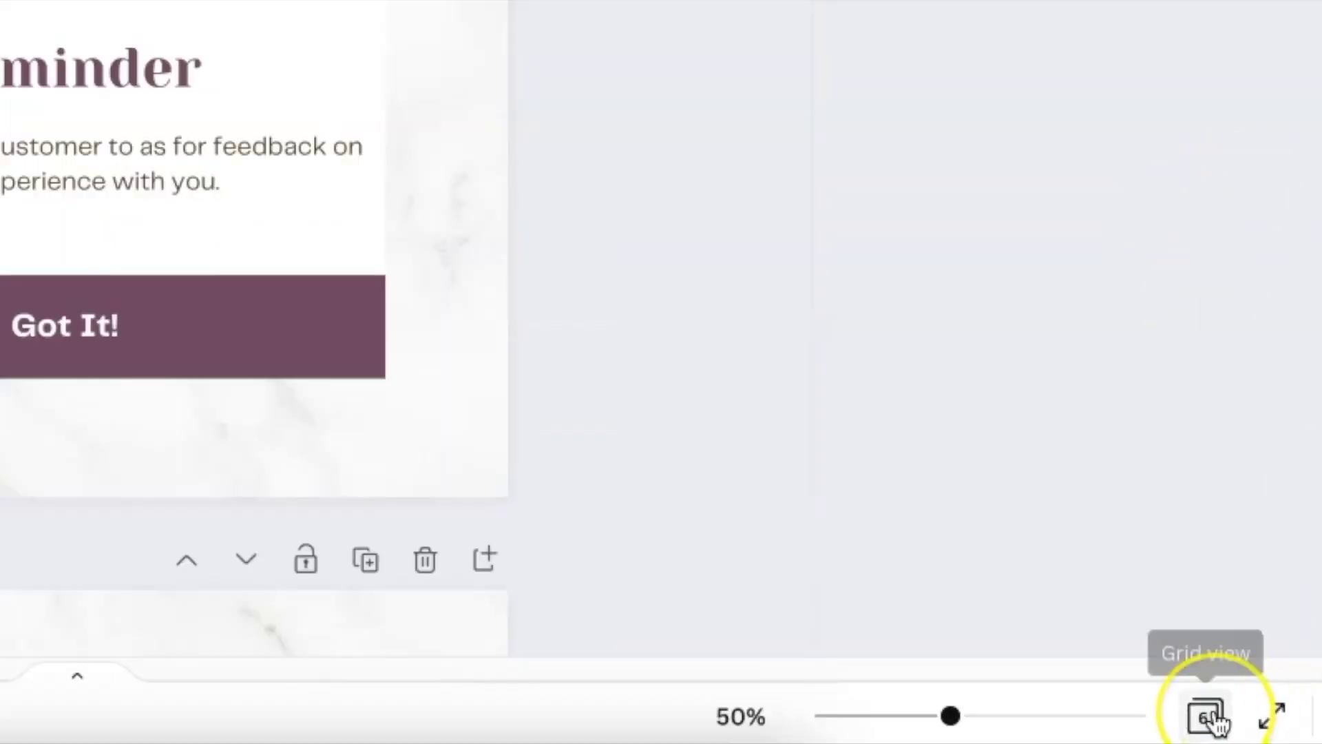
- In grid view, select page thumbnails 2 through 6 together
{"action": "left_click", "coordinate": [1212, 718]}
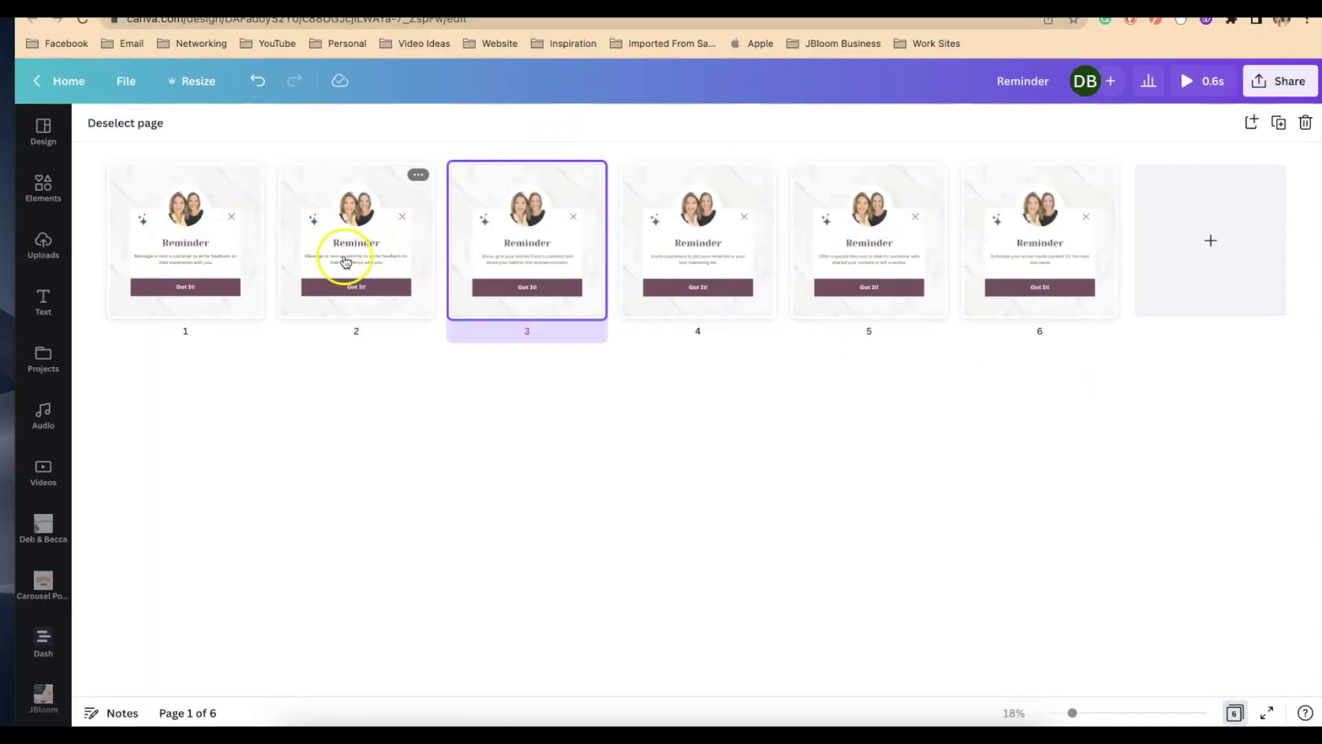
{"action": "left_click", "coordinate": [381, 247]}
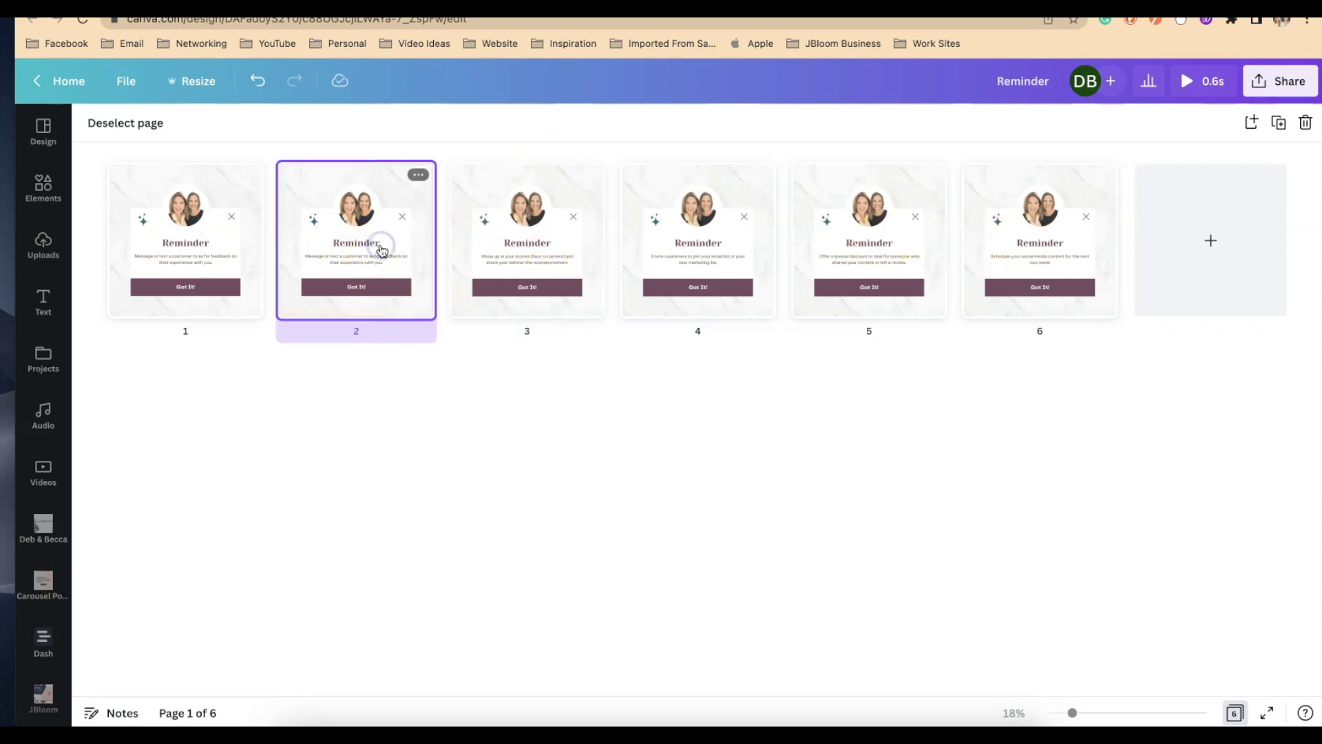
{"action": "left_click", "coordinate": [482, 251], "text": "shift"}
{"action": "left_click", "coordinate": [697, 257], "text": "shift"}
{"action": "left_click", "coordinate": [857, 257], "text": "shift"}
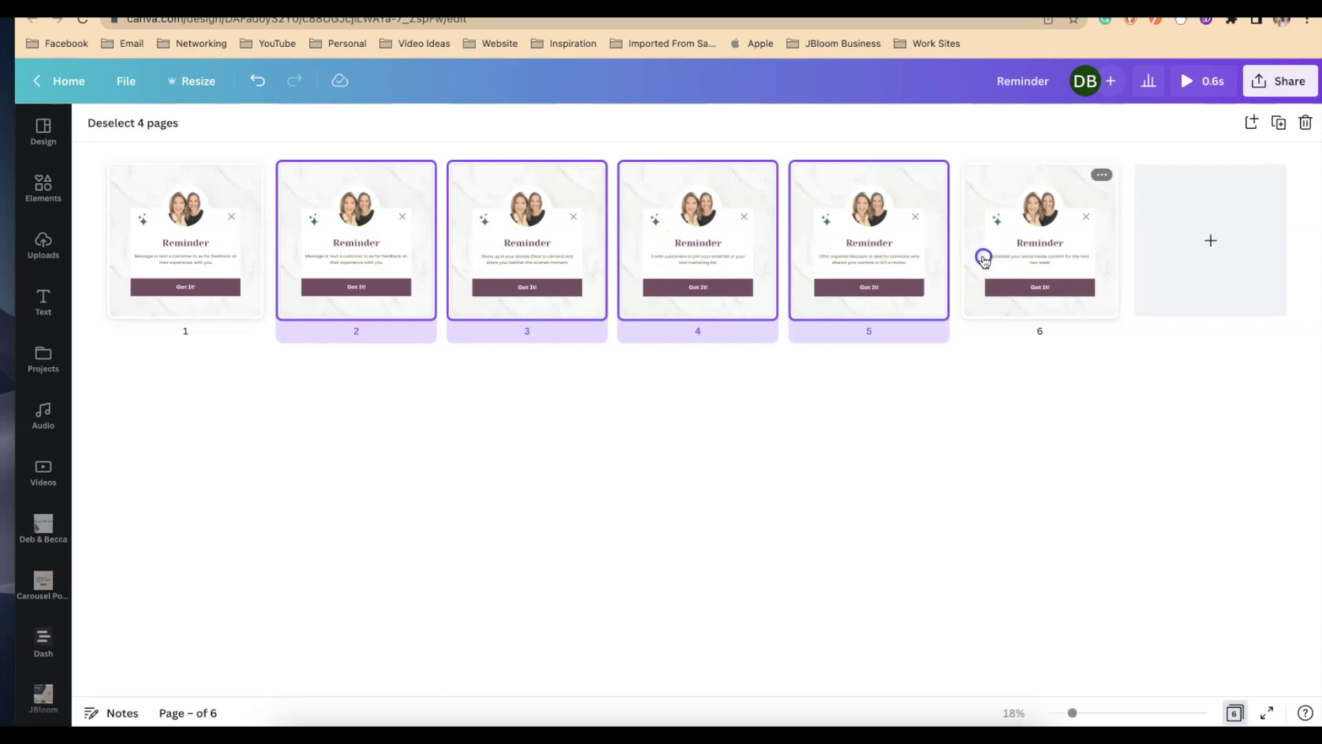
{"action": "left_click", "coordinate": [984, 259], "text": "shift"}
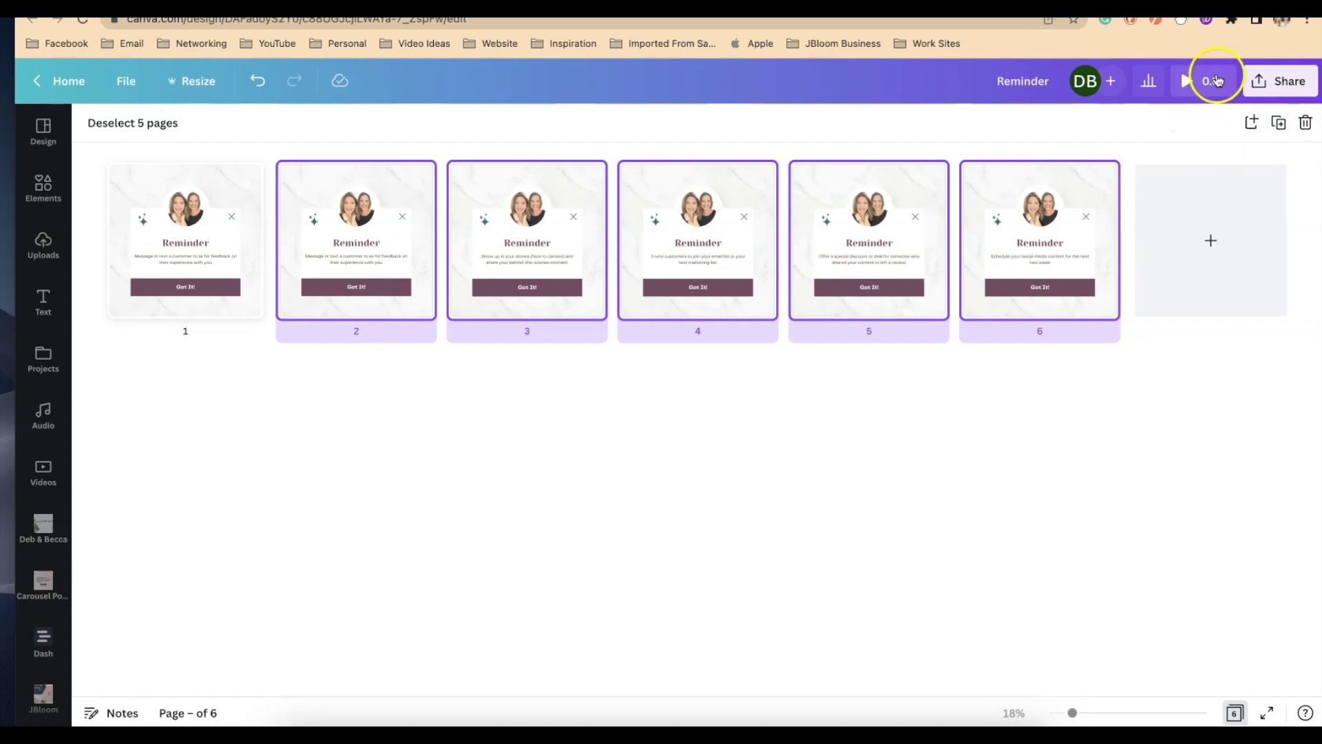
- Duplicate the five selected reminder pages repeatedly, growing the design toward 61 pages
{"action": "left_click", "coordinate": [1279, 124]}
{"action": "left_click", "coordinate": [1279, 124]}
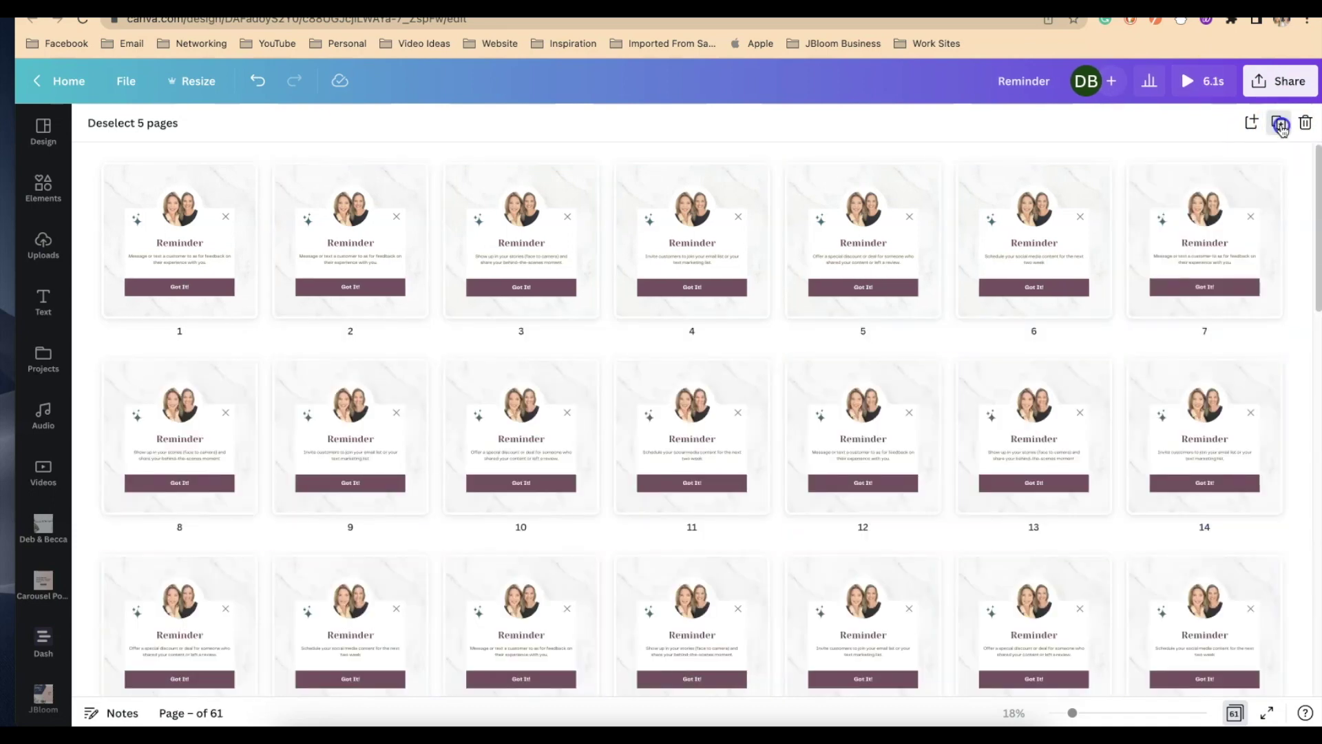
{"action": "left_click", "coordinate": [1280, 124]}
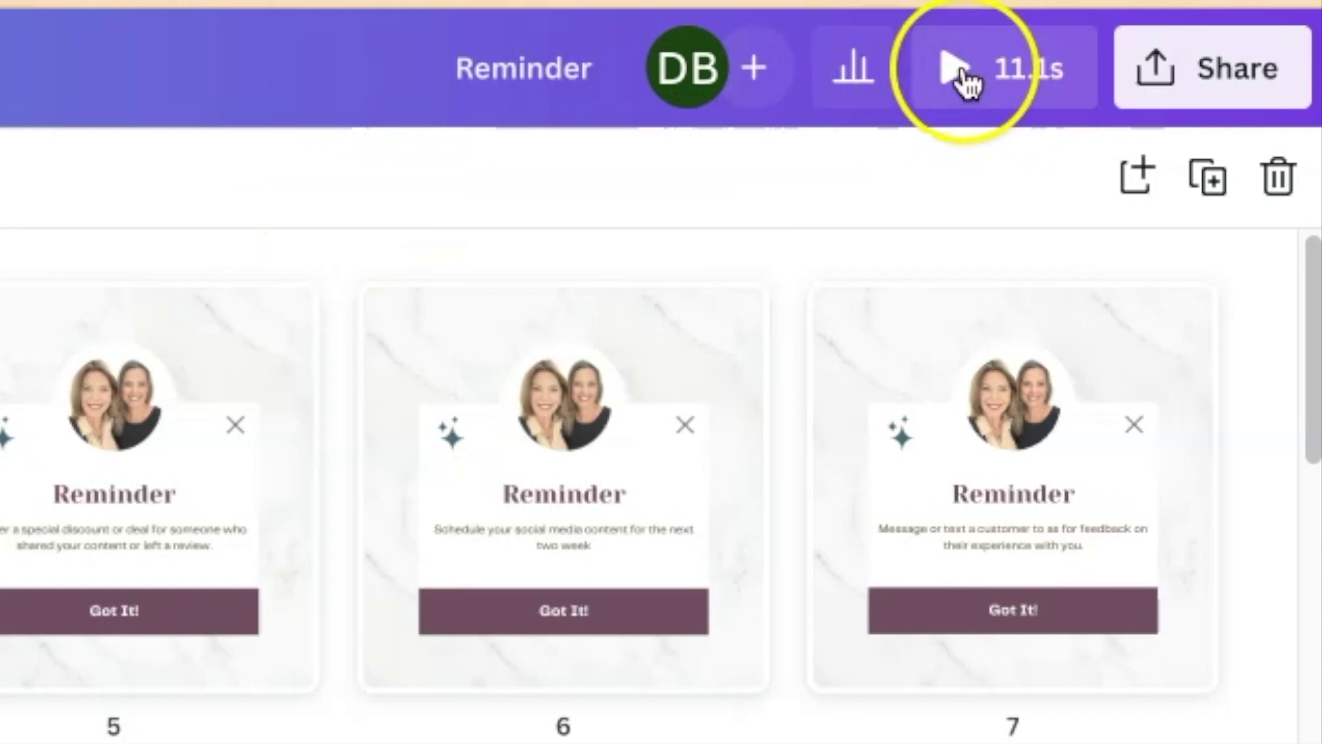
- Preview the 111-page, 11.1-second animation full screen, then close the preview
{"action": "left_click", "coordinate": [968, 77]}
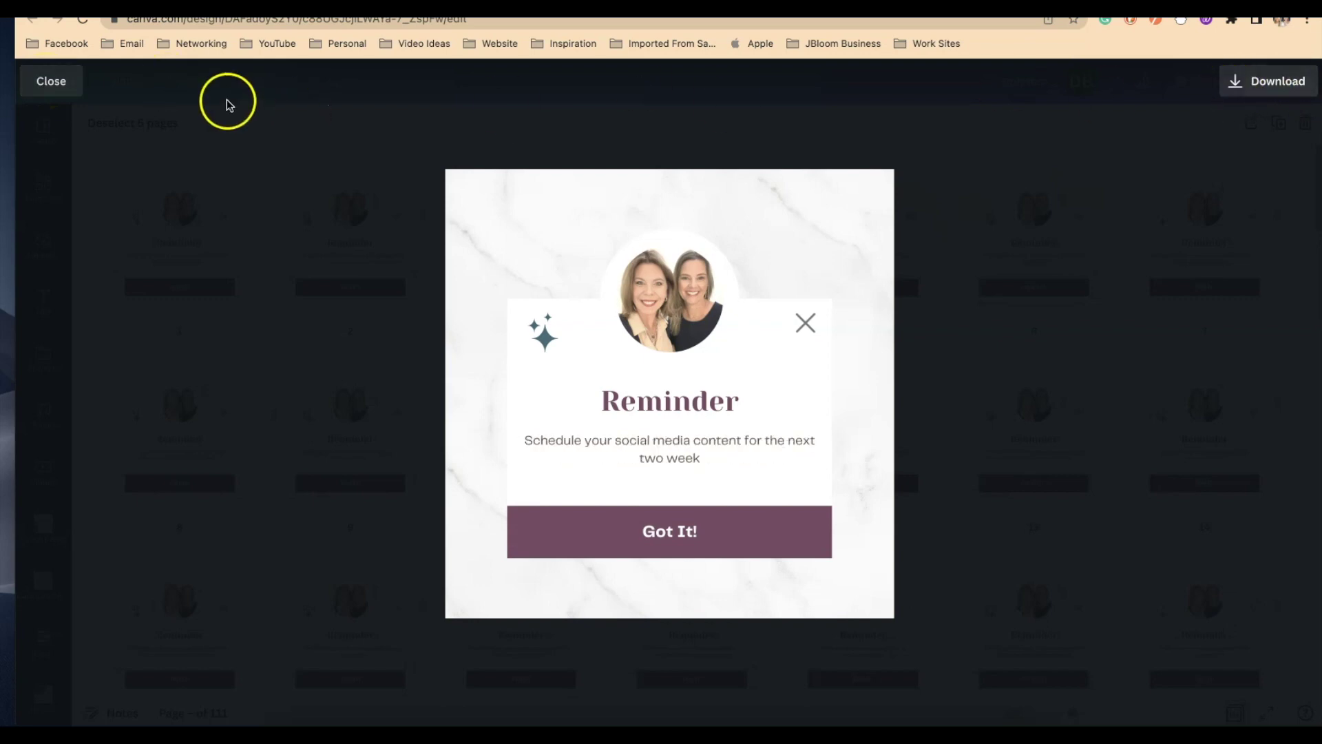
{"action": "left_click", "coordinate": [61, 81]}
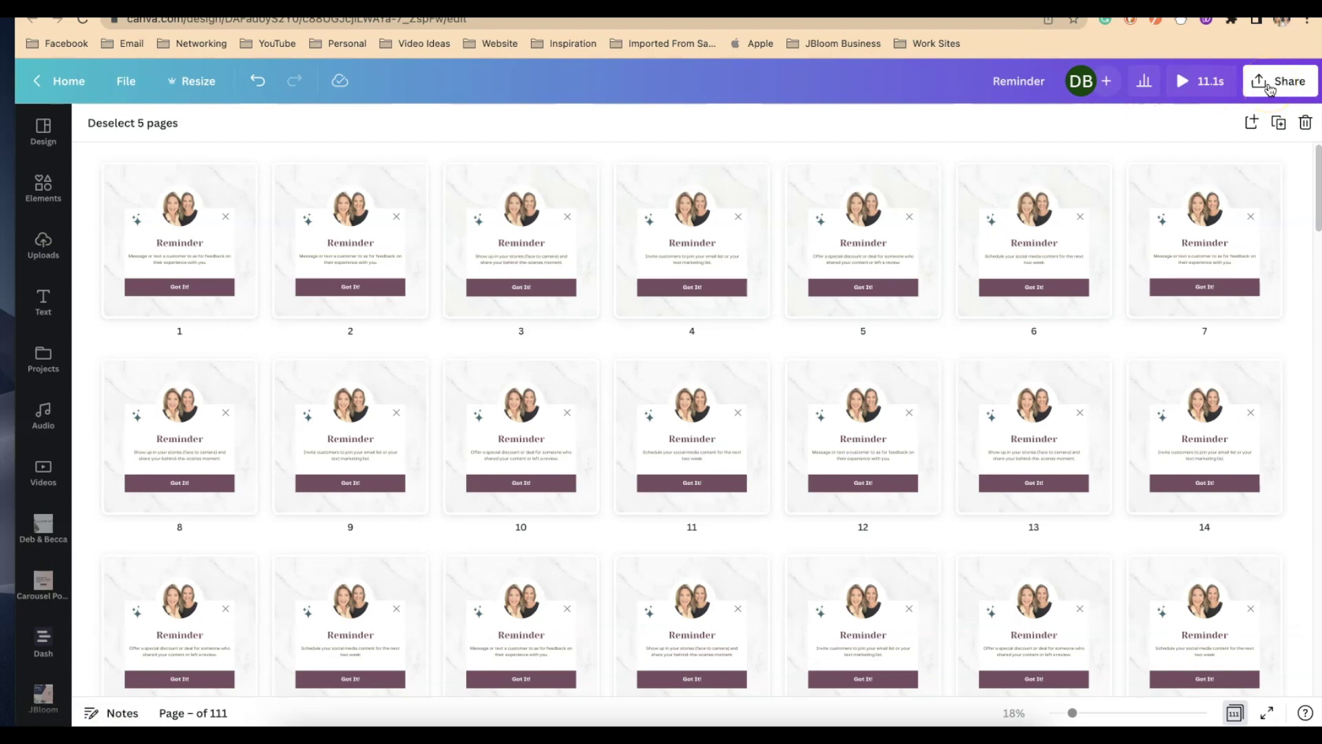
- In scroll view, delete the Corporate-animated first page, leaving 110 pages
{"action": "left_click", "coordinate": [751, 227]}
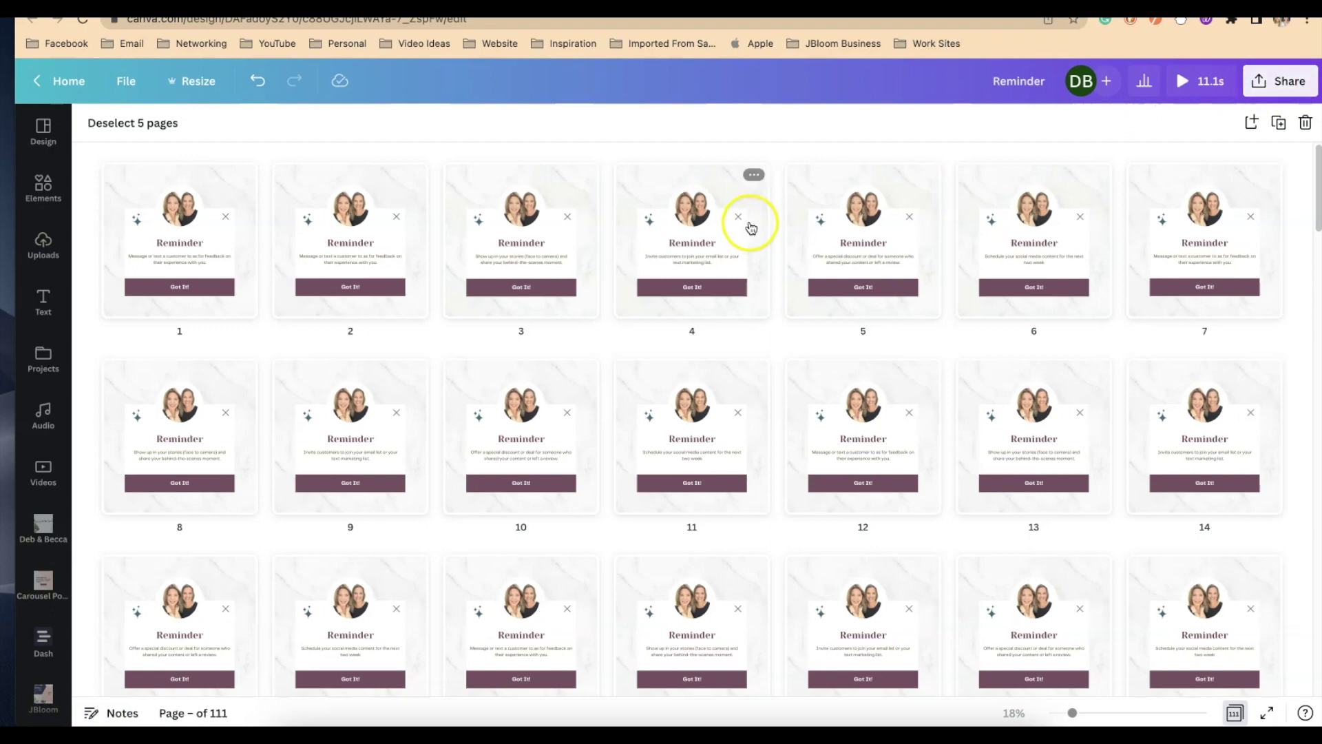
{"action": "left_click", "coordinate": [1234, 709]}
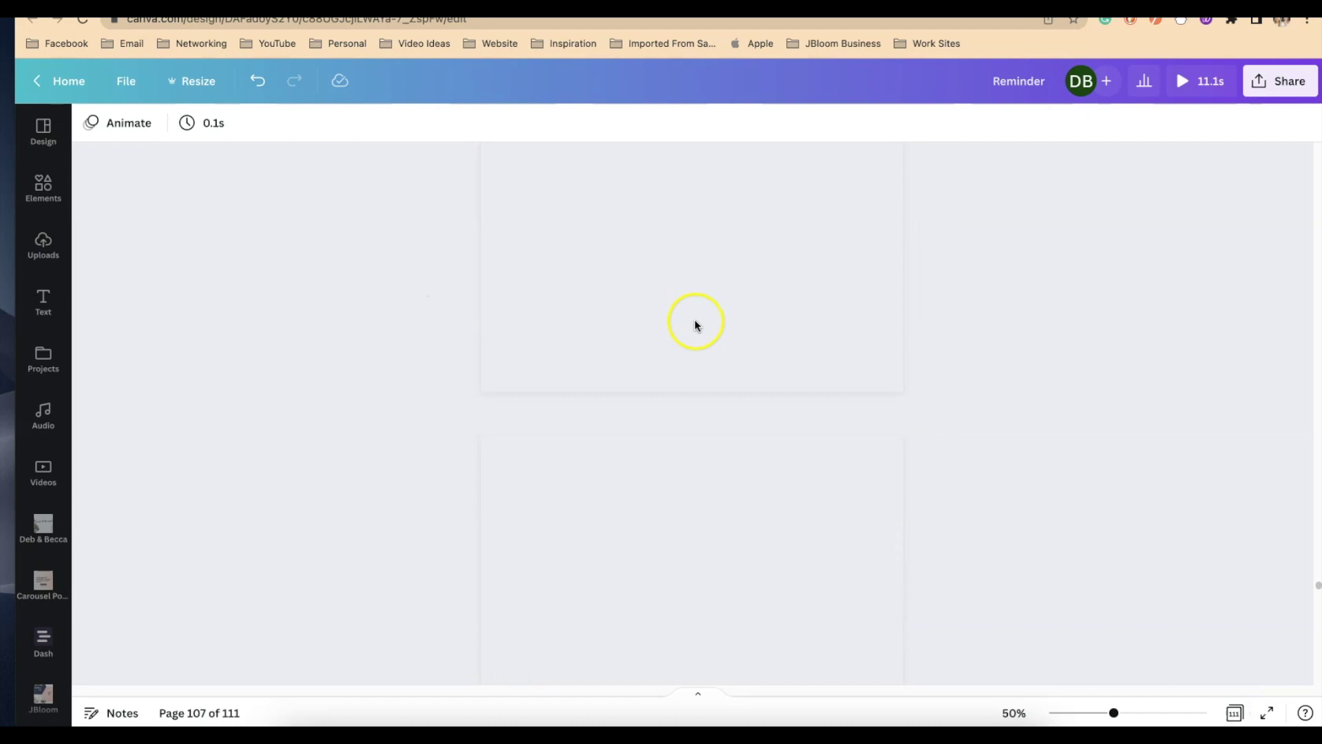
{"action": "scroll", "coordinate": [1316, 566], "scroll_direction": "down", "scroll_amount": 1}
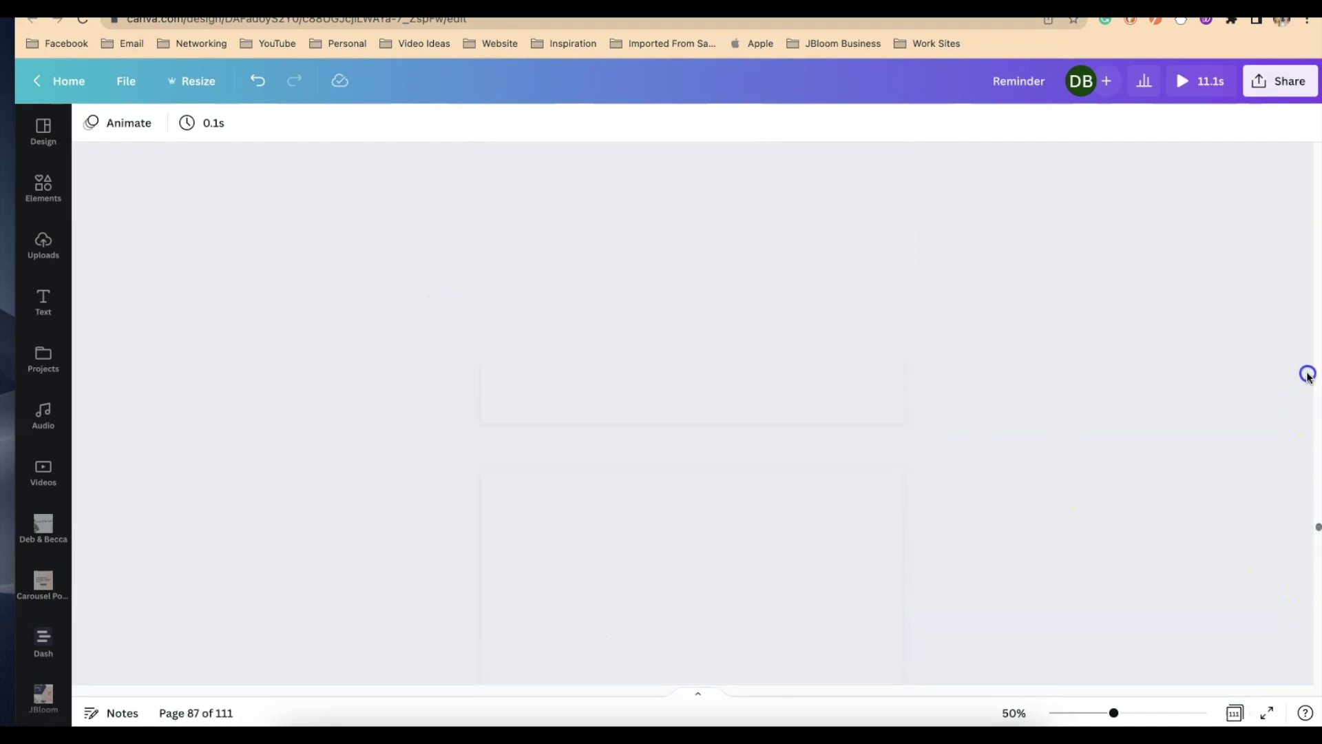
{"action": "left_click_drag", "start_coordinate": [1303, 165], "coordinate": [1304, 142]}
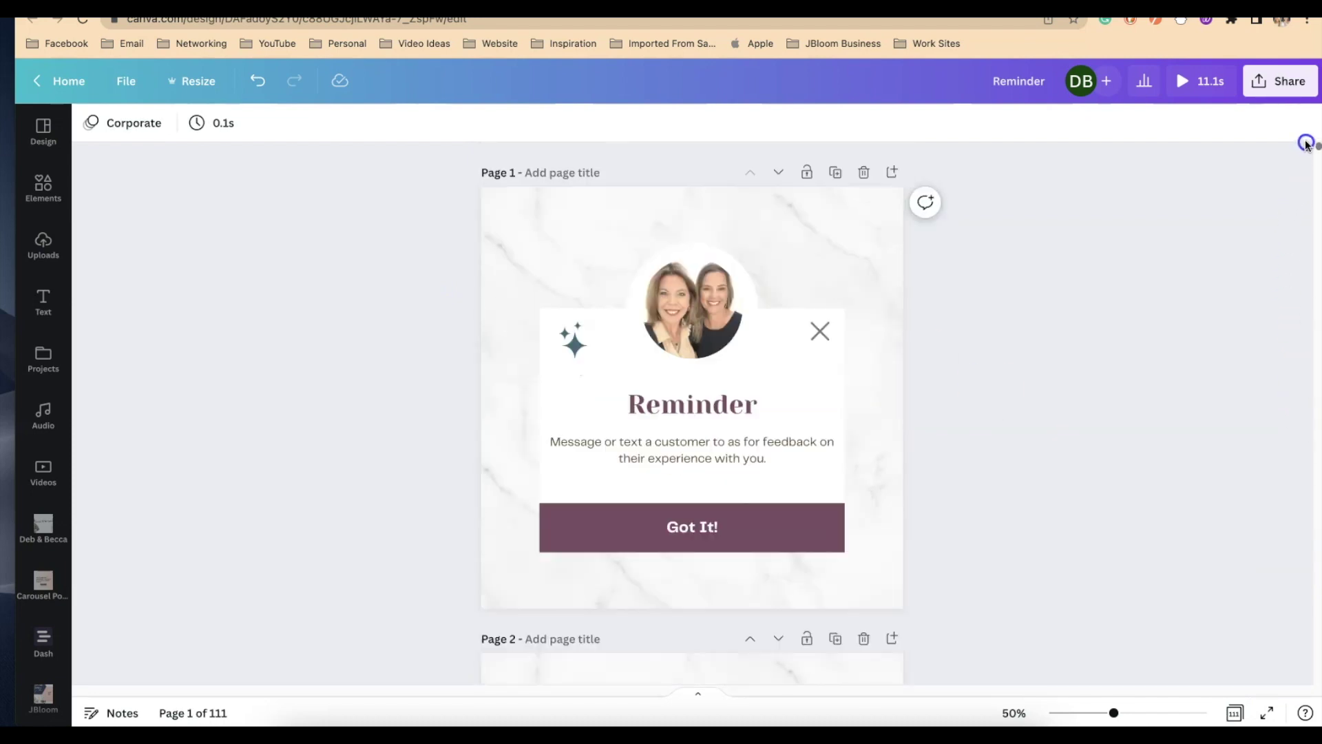
{"action": "left_click", "coordinate": [517, 226]}
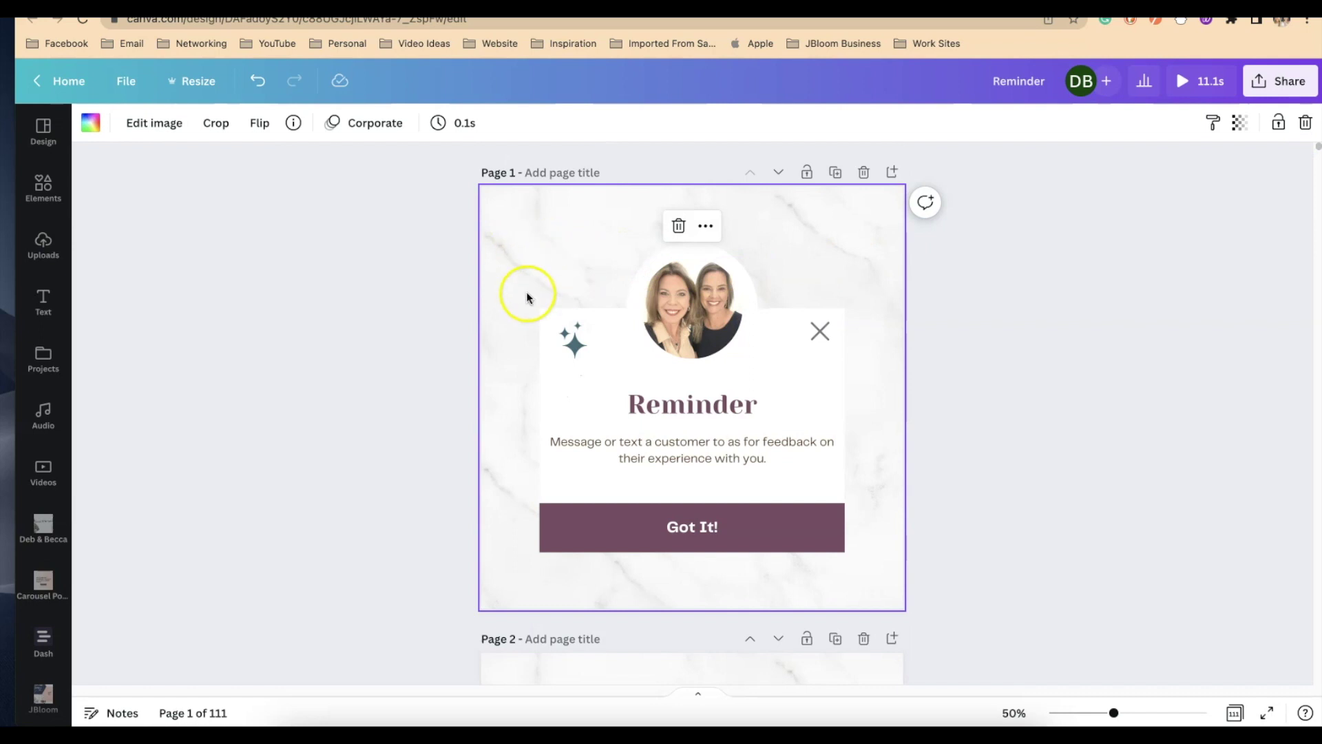
{"action": "left_click", "coordinate": [865, 173]}
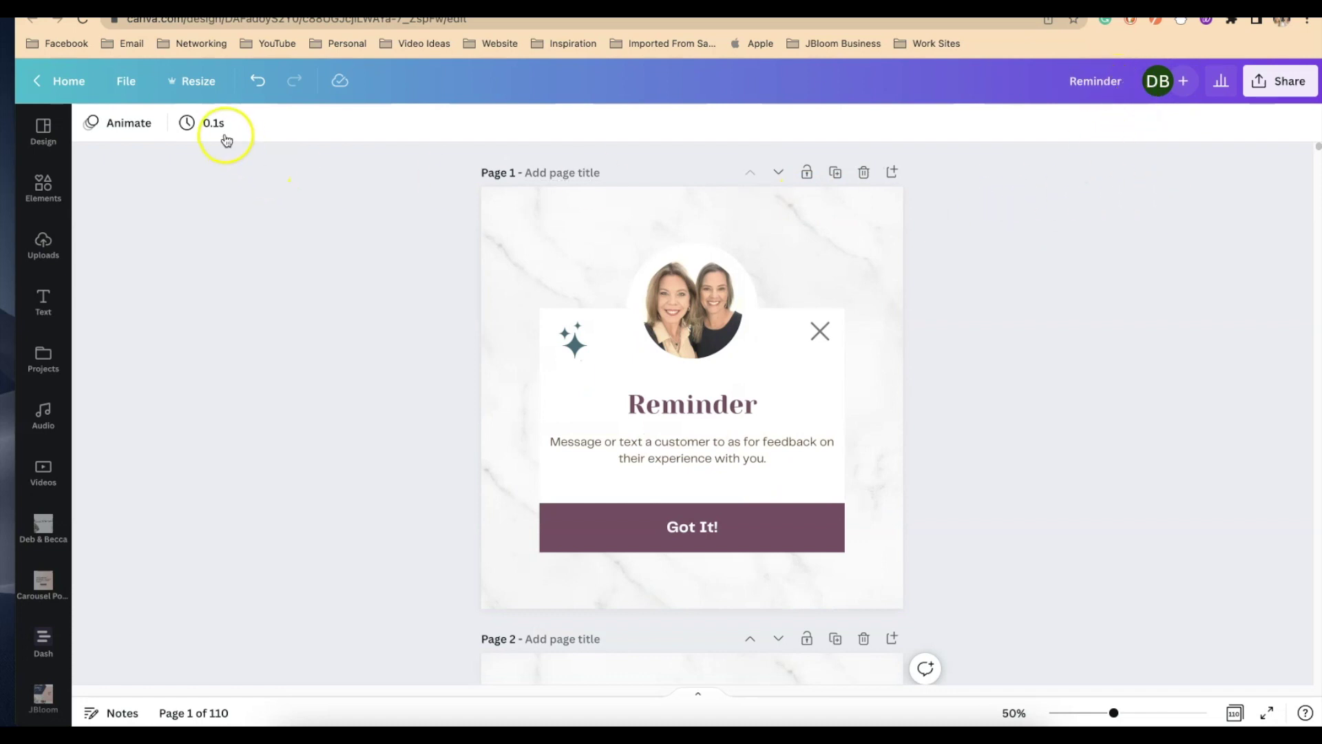
- Download all 110 pages as an MP4 Video file
{"action": "left_click", "coordinate": [1277, 81]}
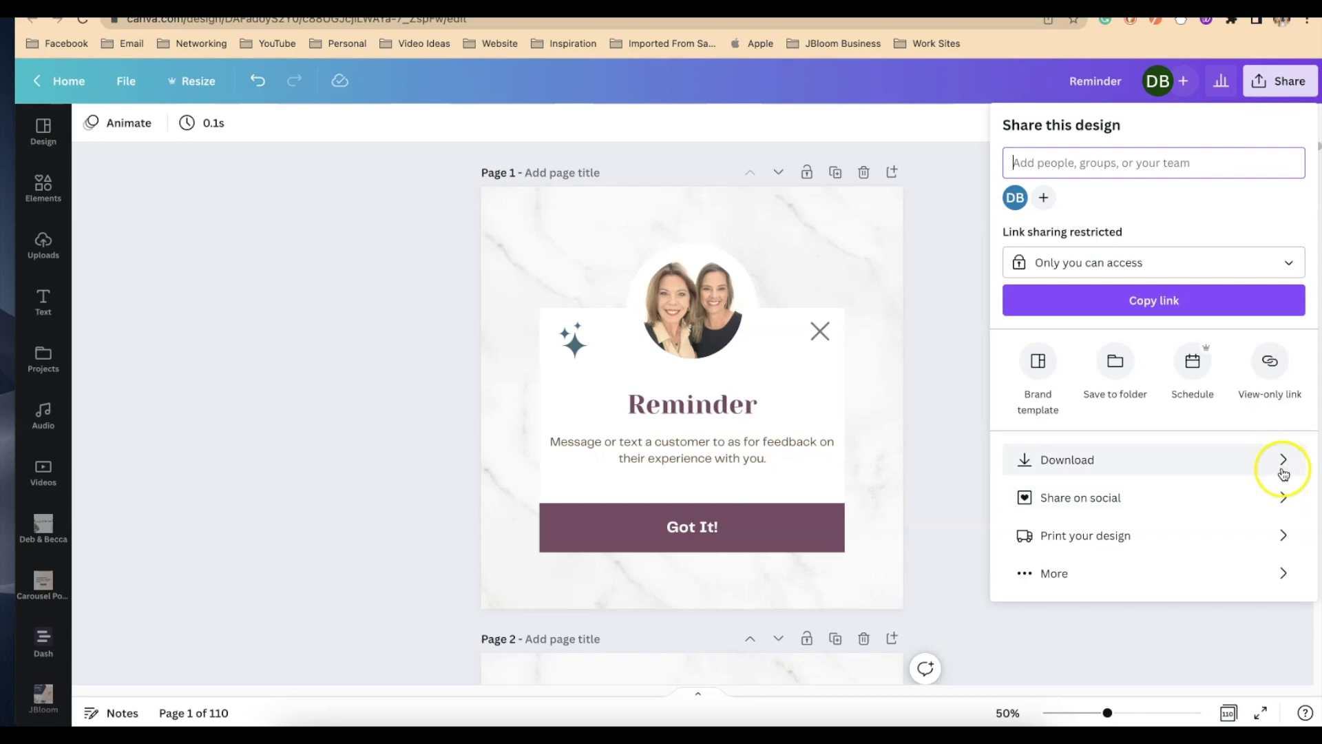
{"action": "left_click", "coordinate": [1283, 467]}
{"action": "left_click", "coordinate": [1169, 198]}
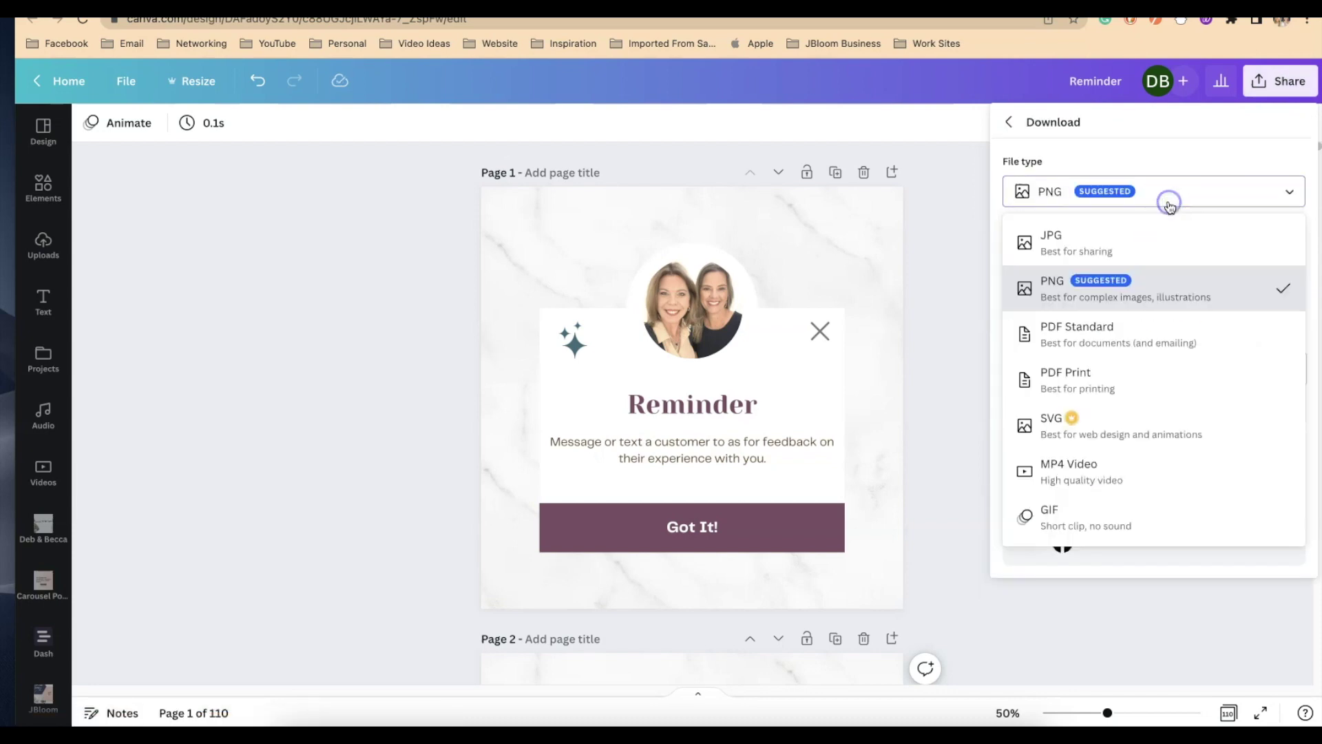
{"action": "left_click", "coordinate": [1087, 473]}
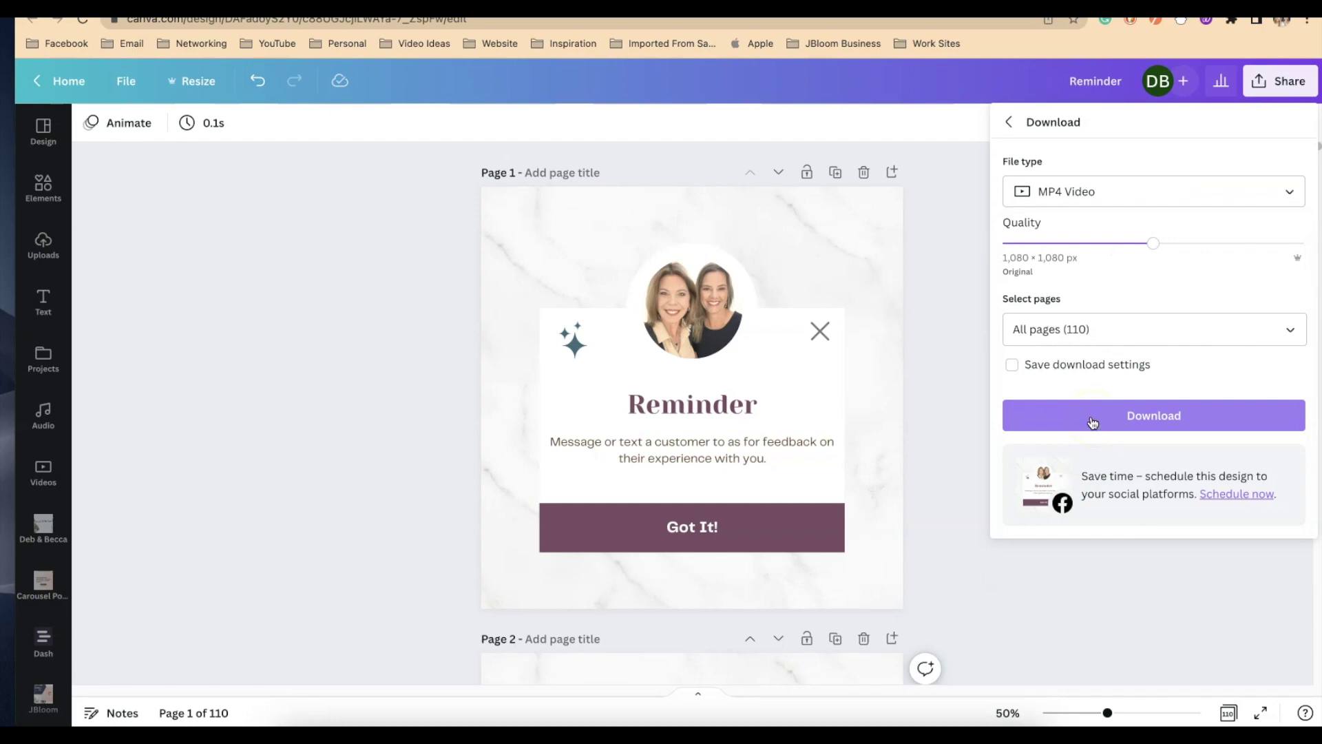
{"action": "left_click", "coordinate": [1093, 416]}
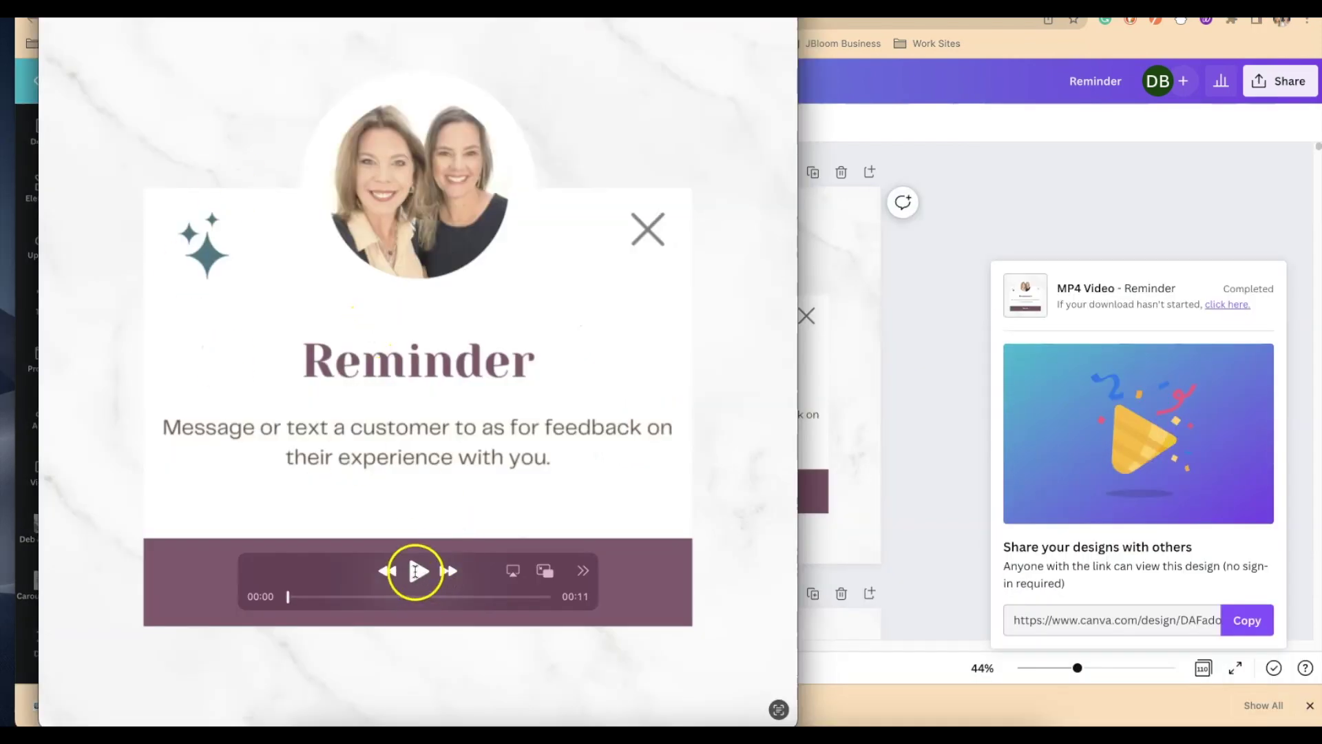
- Play the exported 11-second Reminder MP4 in QuickTime Player
{"action": "left_click", "coordinate": [415, 571]}
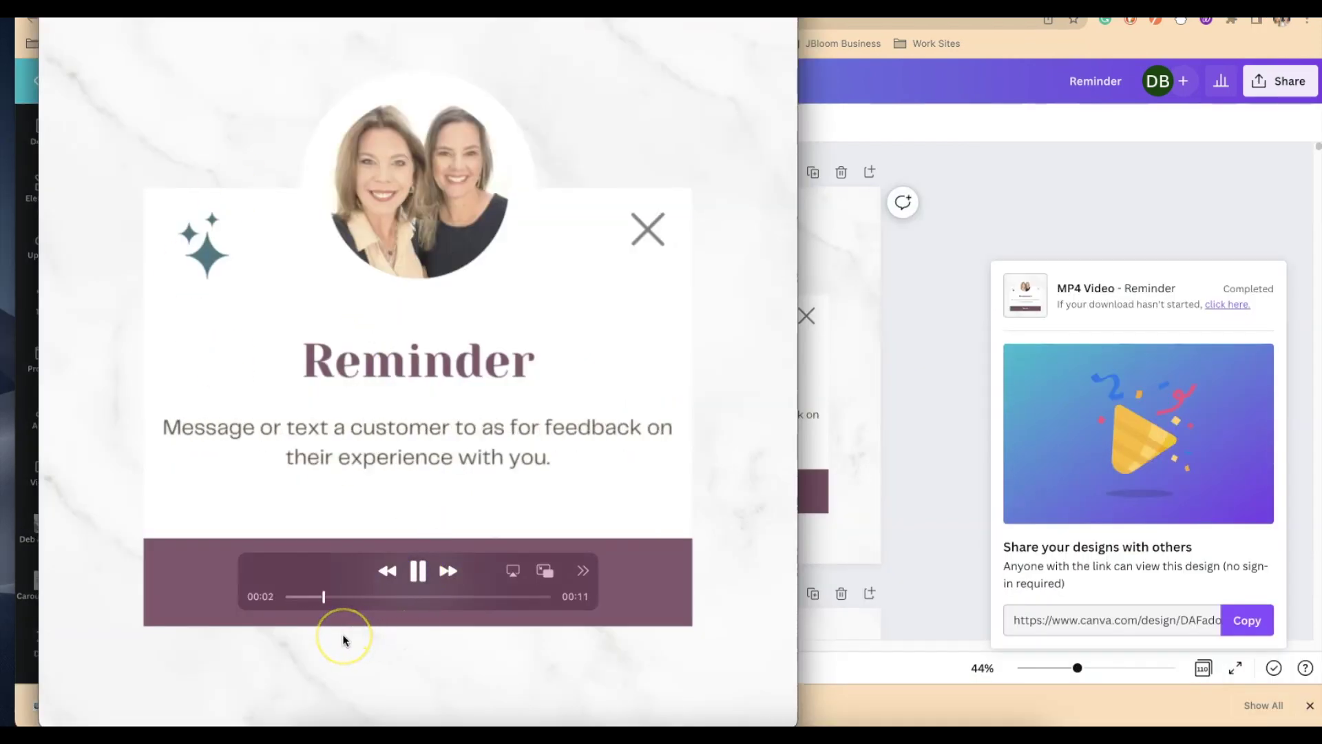